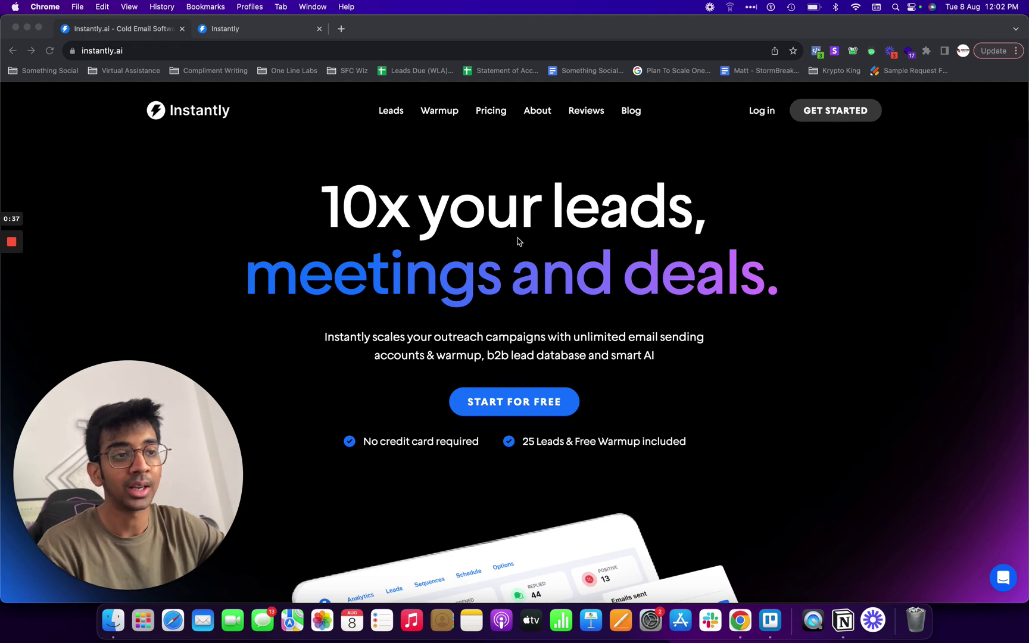
Switch to the signed-in Instantly app tab showing Billing with the Growth Leads and HyperLeads plans
click(518, 241)
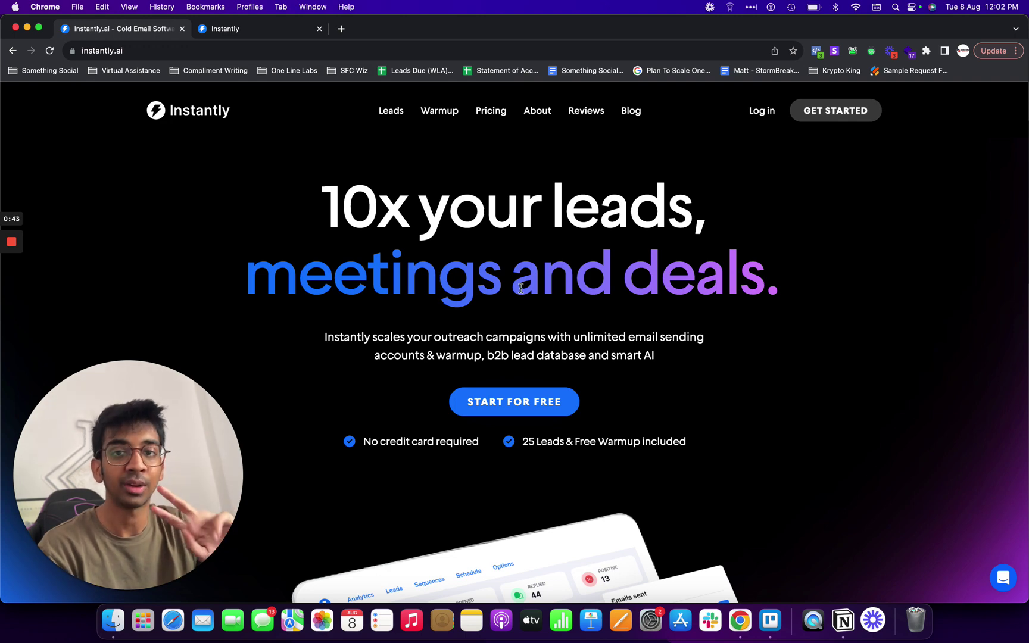
scroll(520, 289, down, 7)
scroll(521, 288, up, 7)
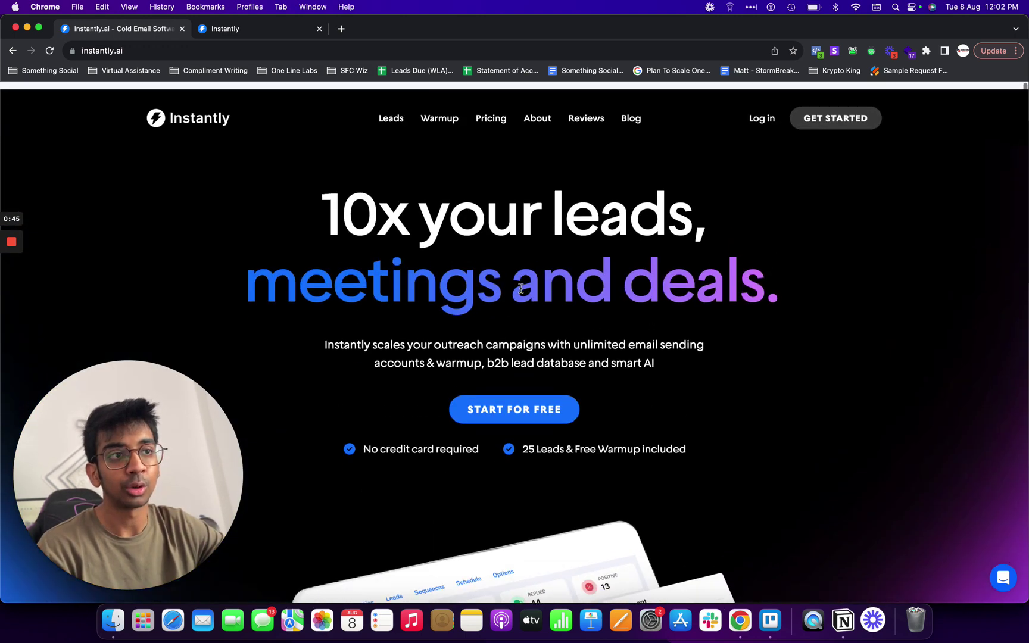
click(241, 31)
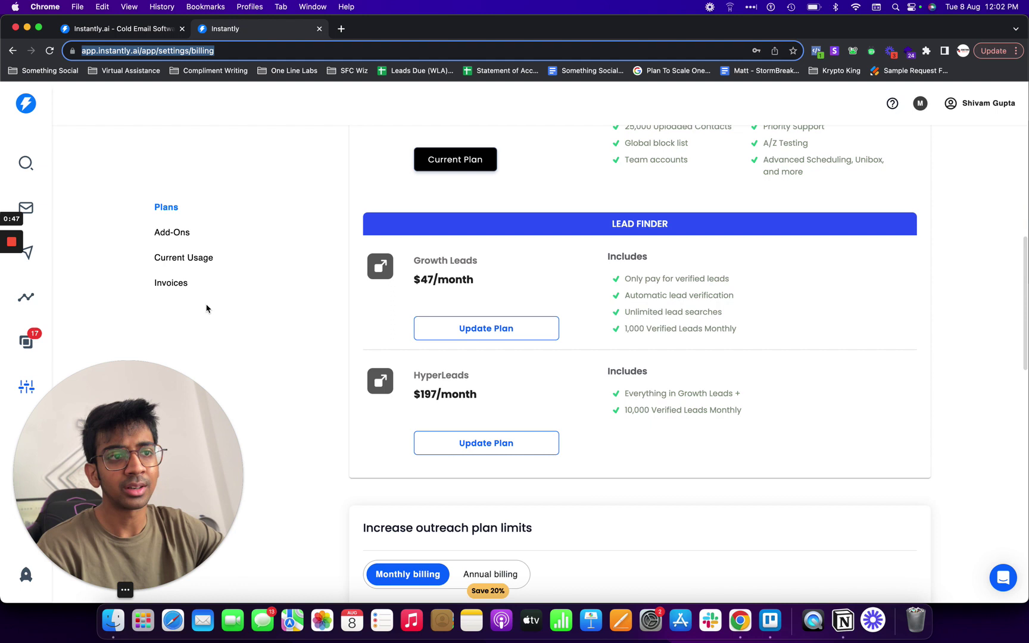
scroll(476, 250, up, 3)
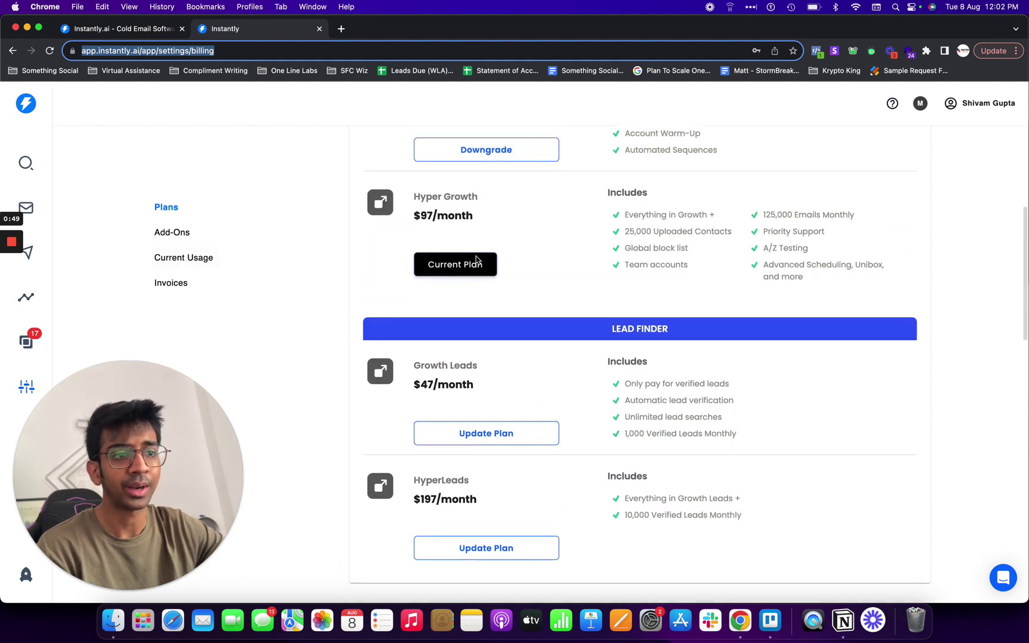
triple_click(428, 384)
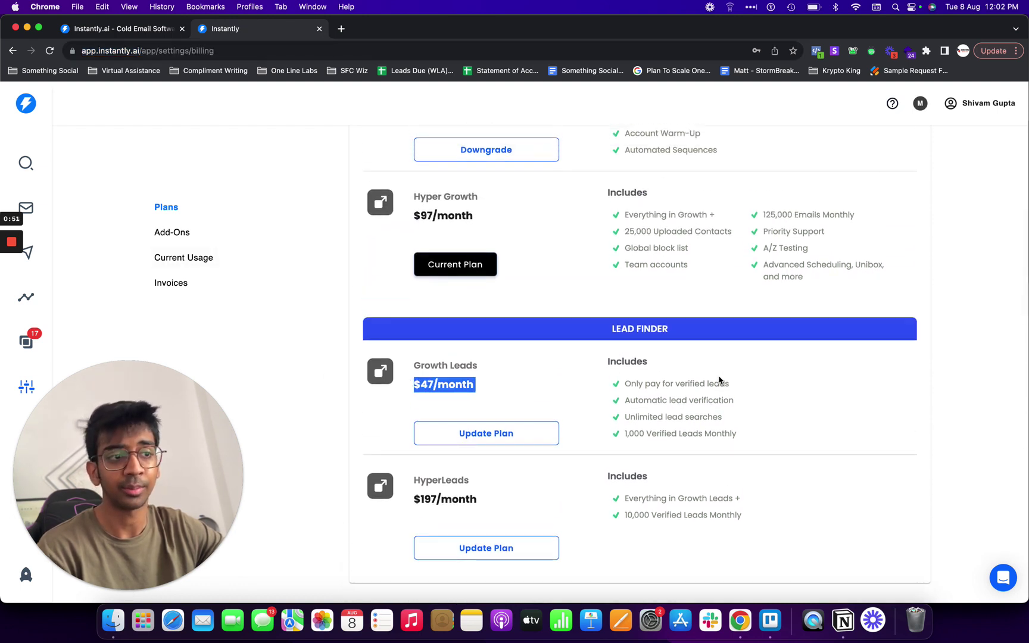
double_click(634, 429)
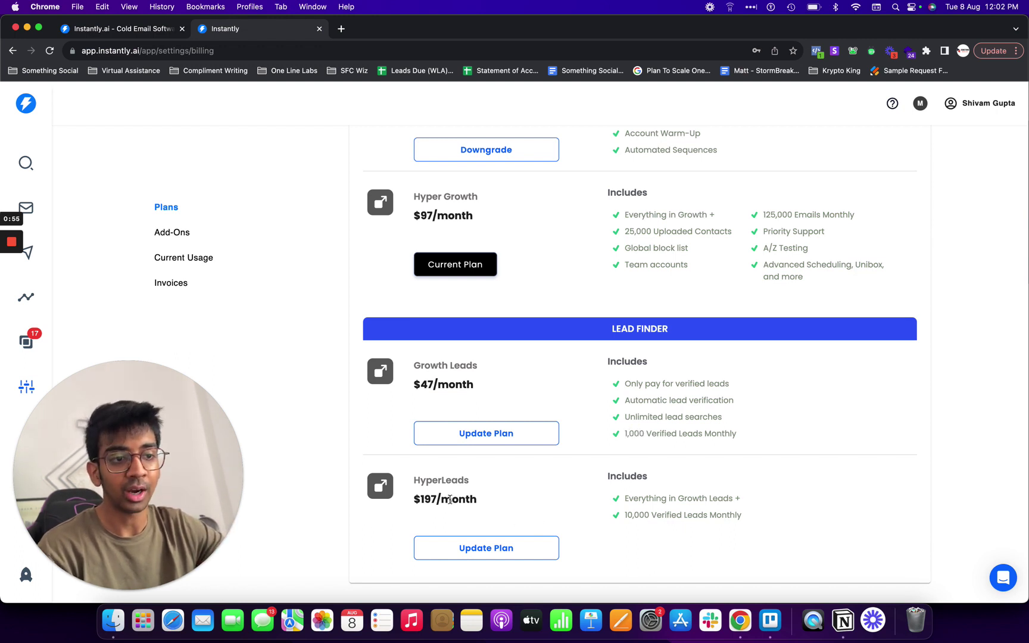
triple_click(450, 499)
click(672, 509)
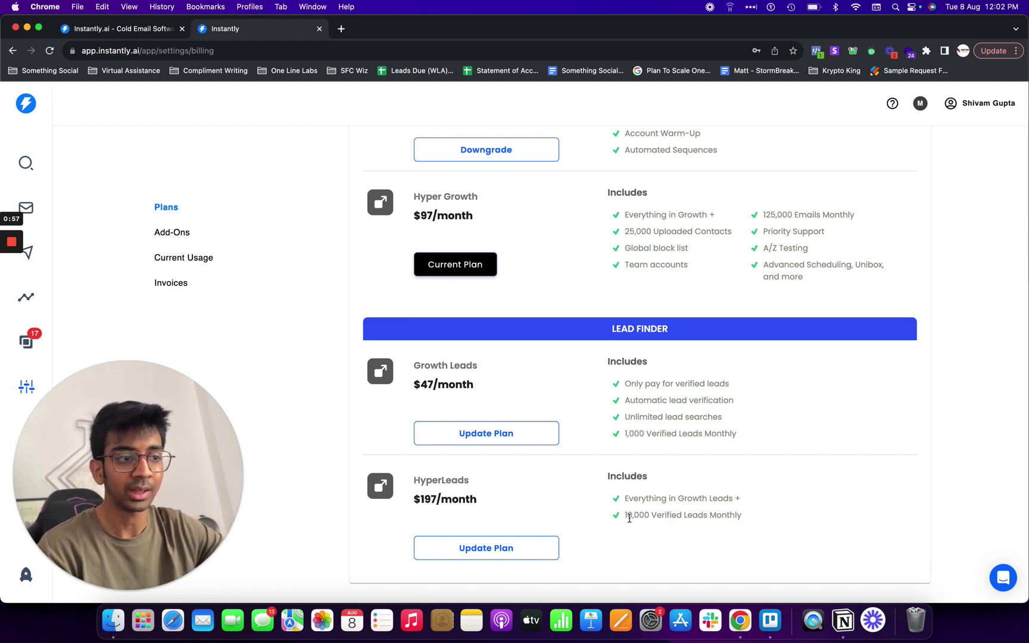
double_click(629, 516)
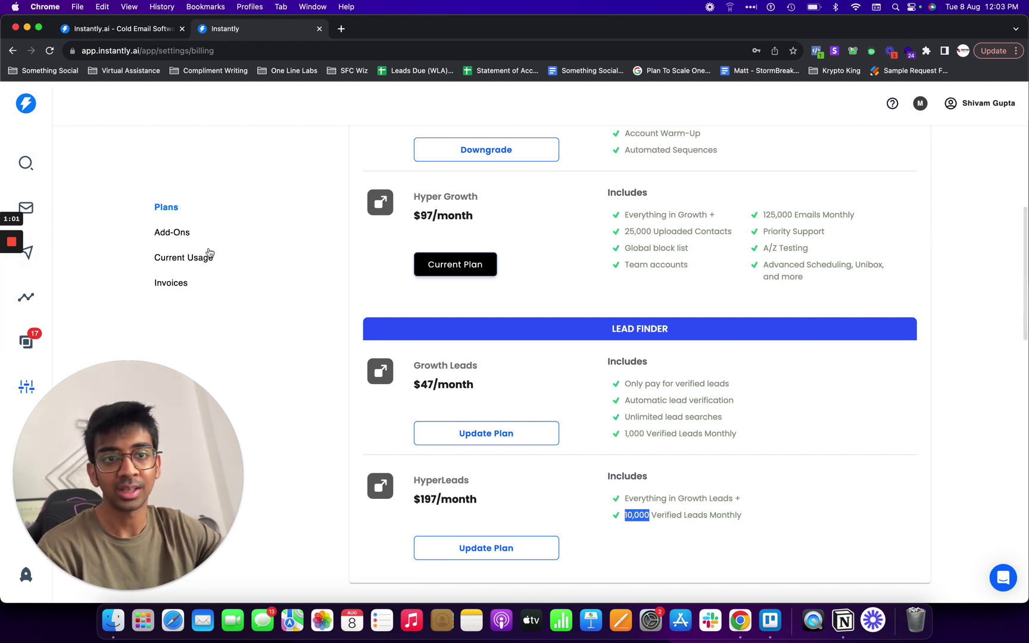
Open the Lead Finder people search from the sidebar and scroll through its filters
click(26, 167)
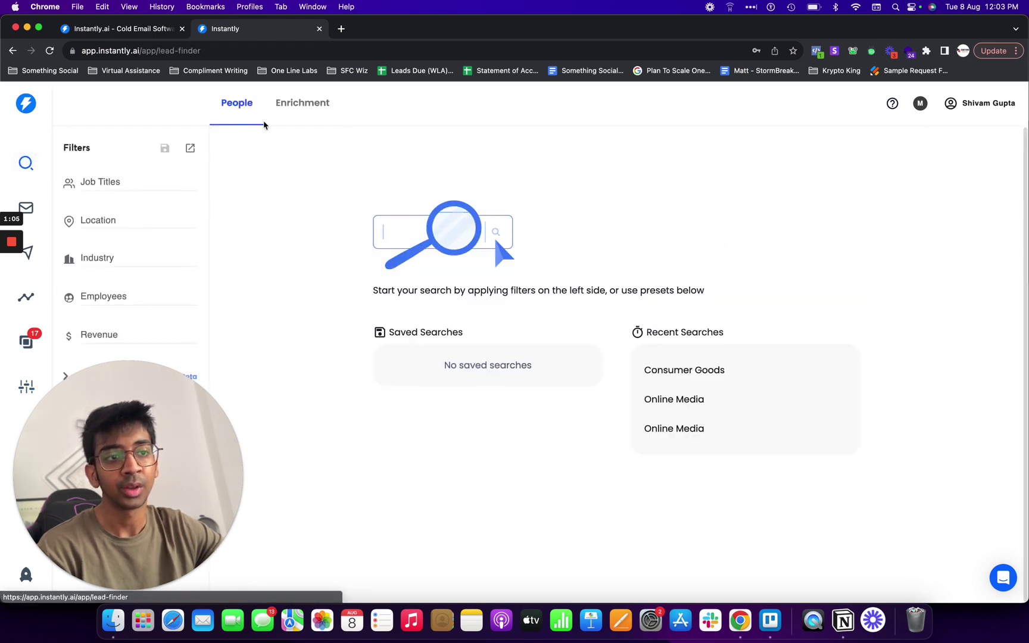
drag(124, 459, 132, 454)
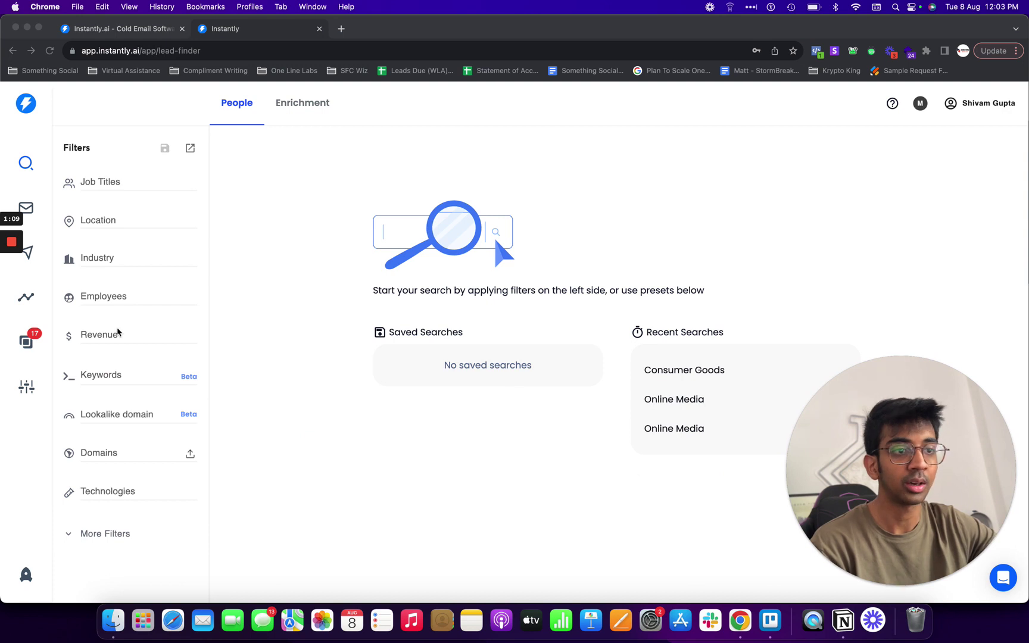
scroll(114, 331, down, 1)
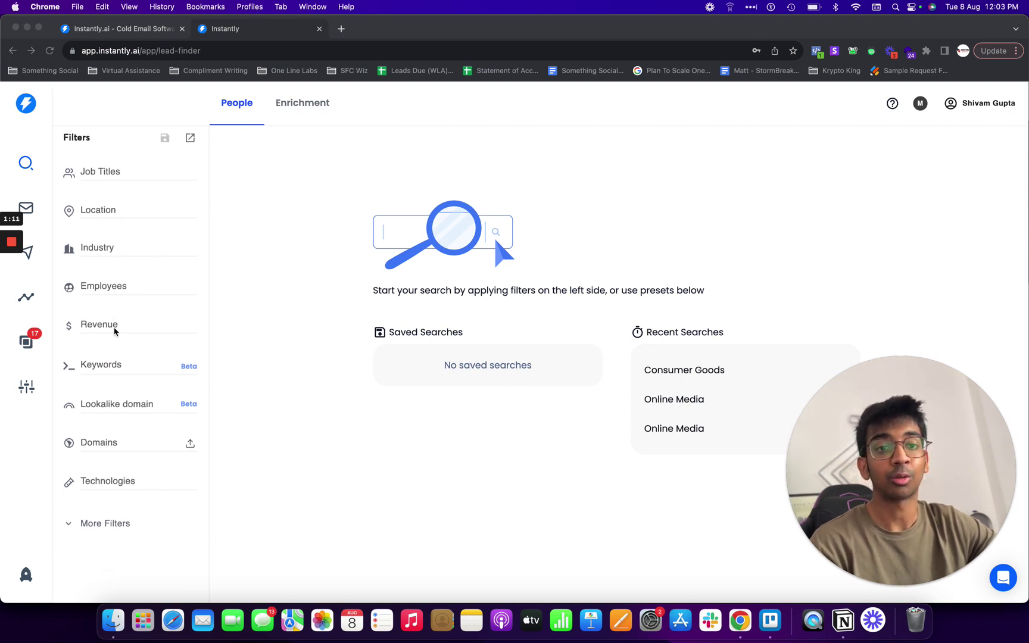
scroll(114, 330, down, 2)
scroll(115, 331, up, 2)
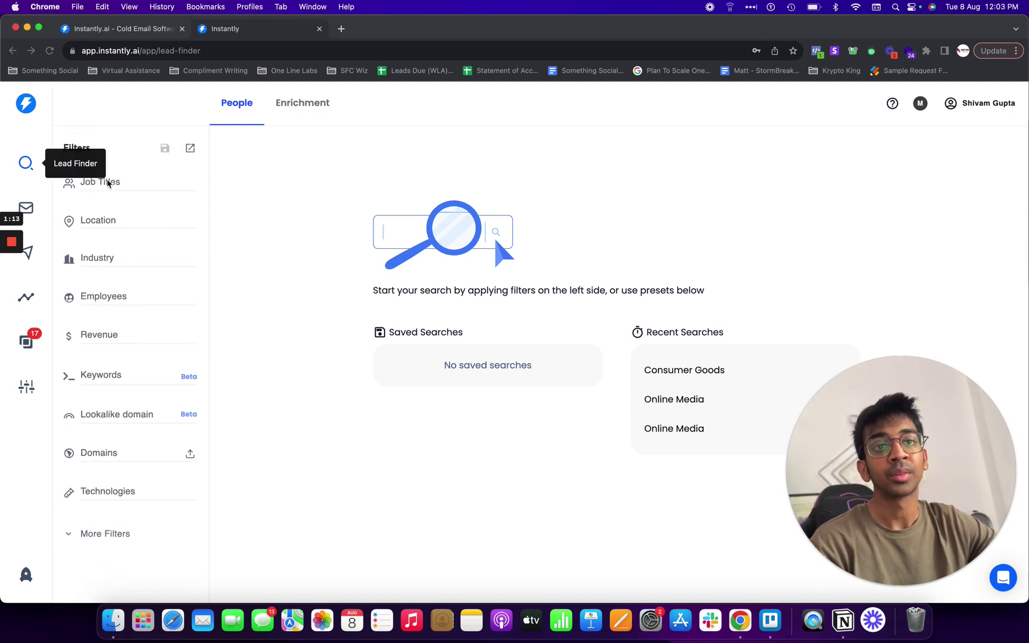
Browse the Job Titles filter options and close the list without choosing any
click(107, 183)
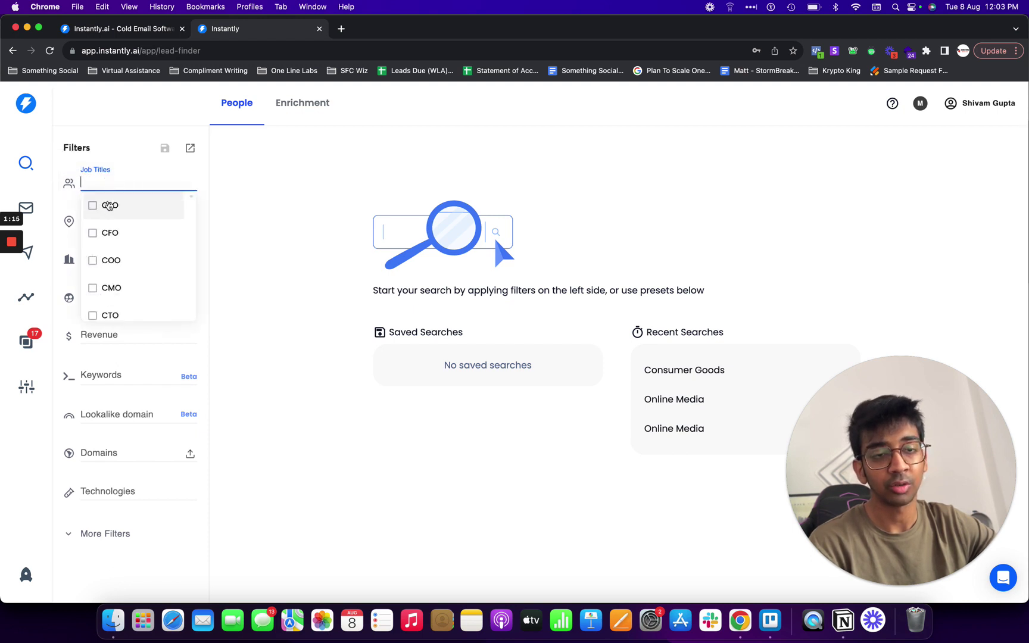
scroll(122, 259, down, 2)
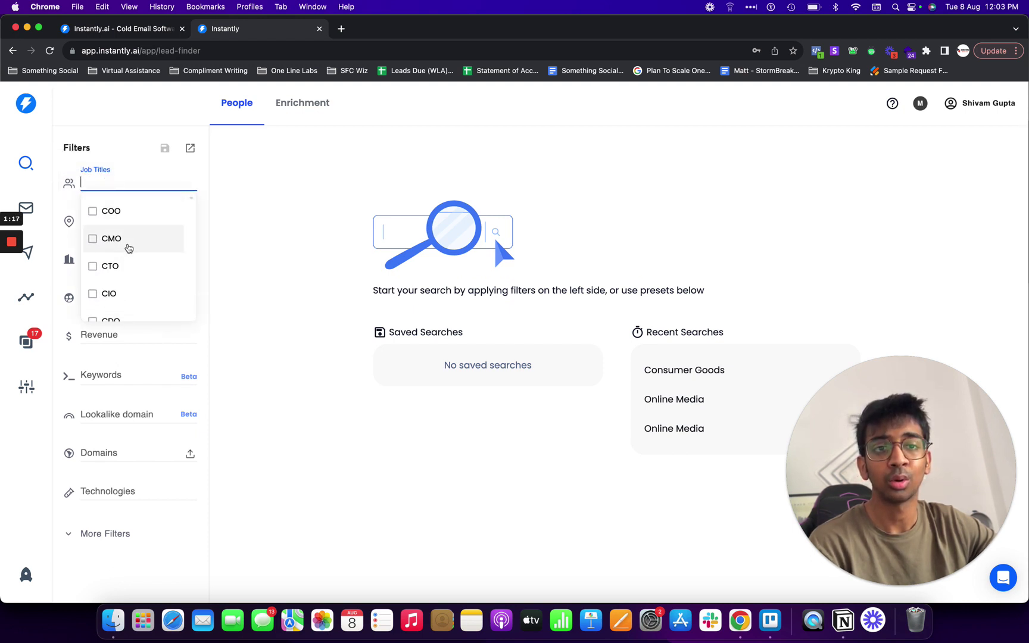
scroll(128, 247, down, 10)
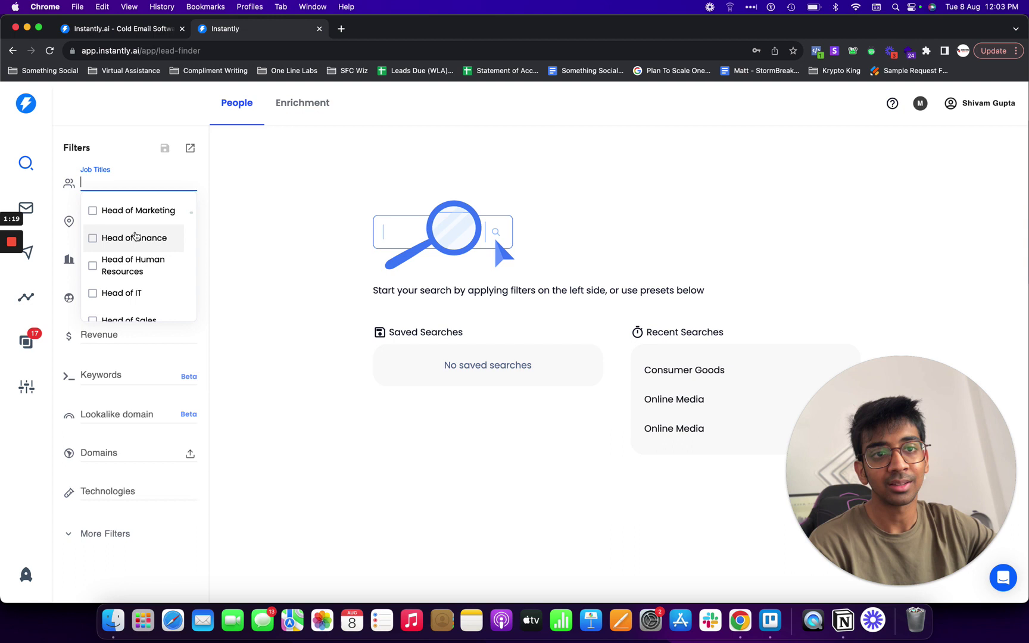
scroll(136, 236, up, 6)
scroll(135, 237, down, 5)
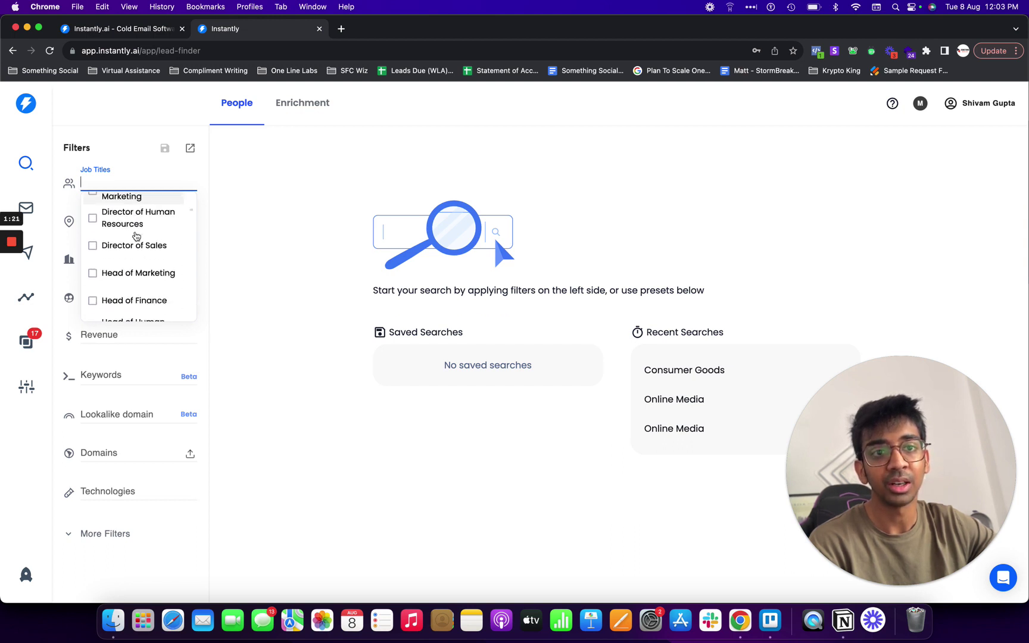
scroll(136, 236, down, 10)
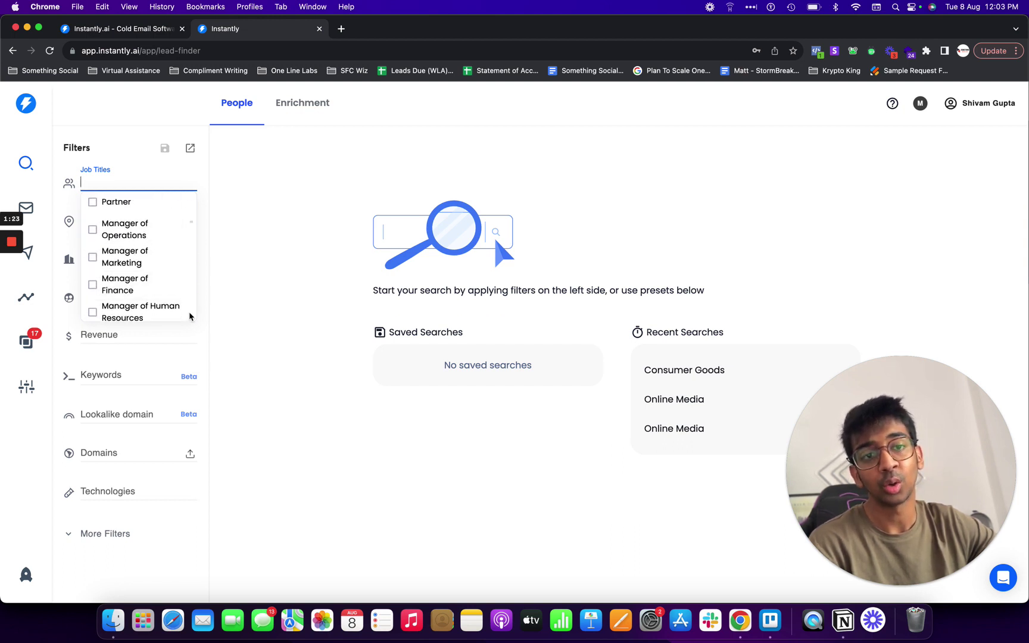
click(201, 328)
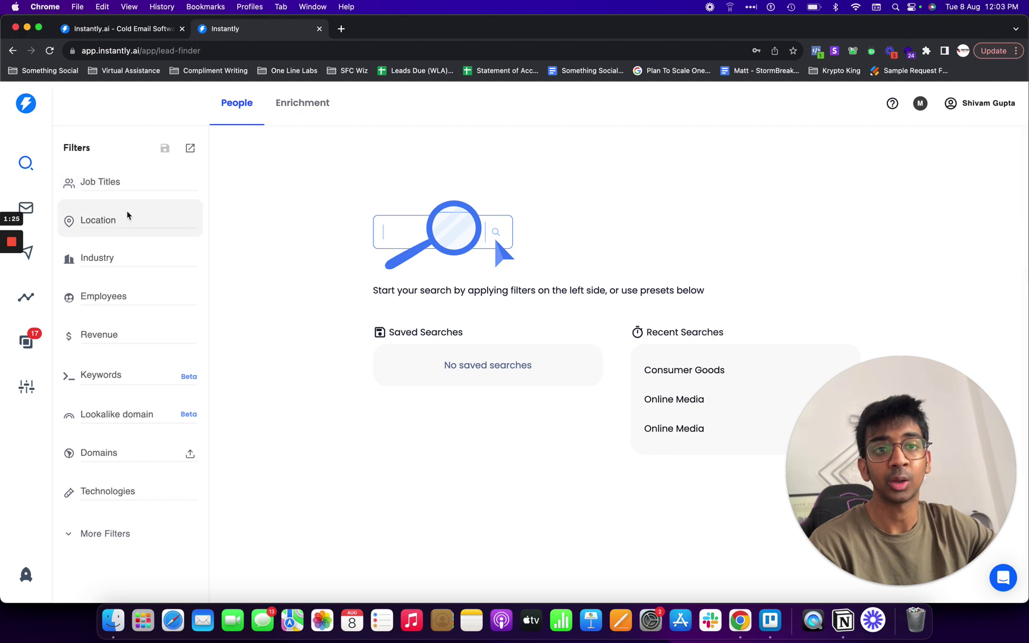
Set the Location filter to United States
click(123, 220)
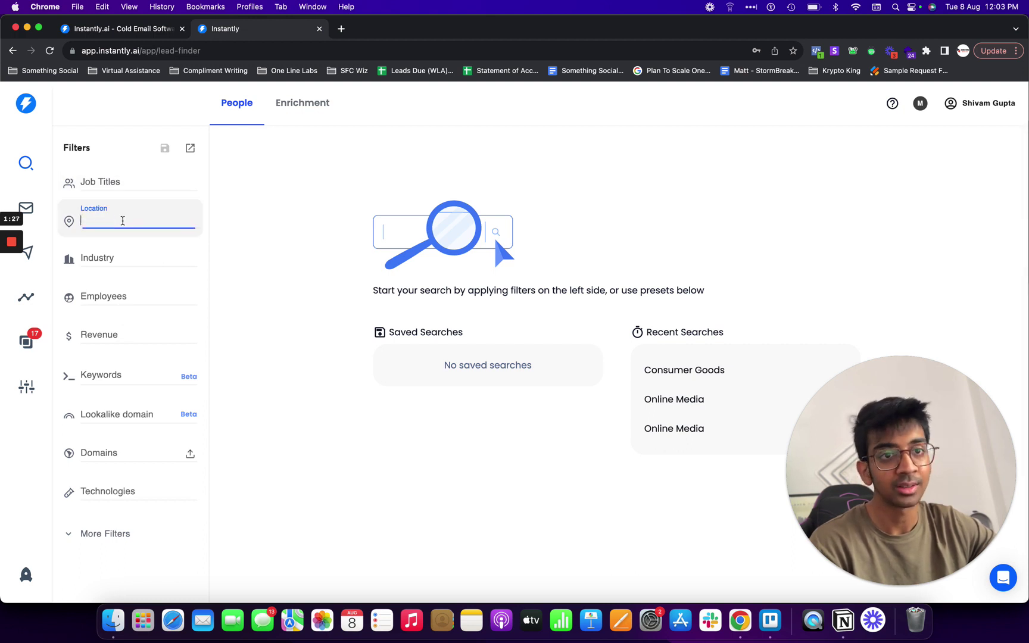
text(united)
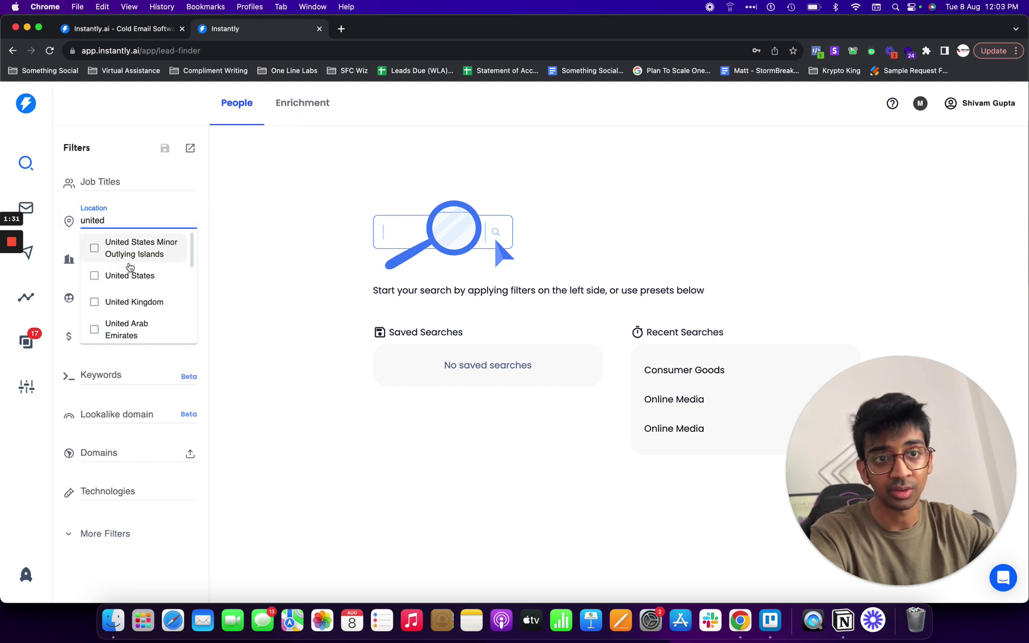
click(126, 276)
Set the Industry filter to Computer Software under Software & Internet
click(145, 272)
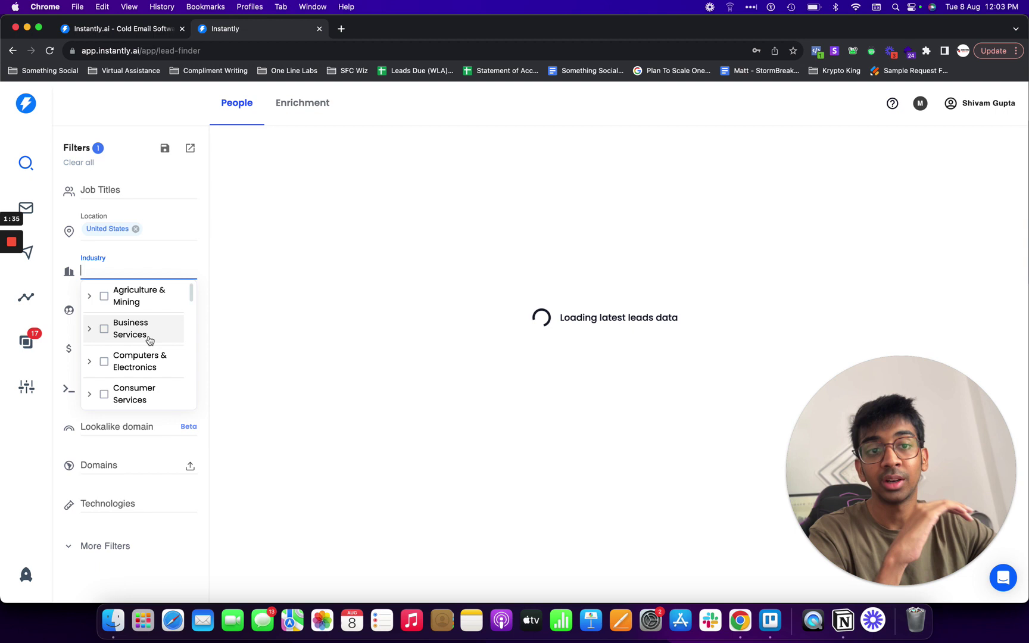
scroll(148, 369, down, 2)
scroll(149, 370, down, 5)
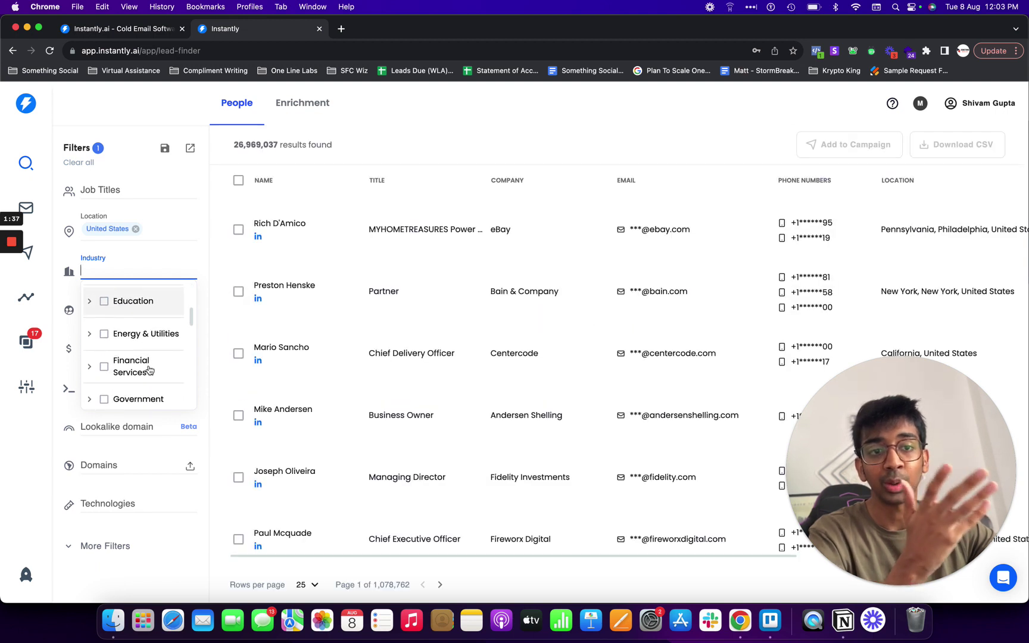
scroll(150, 369, down, 5)
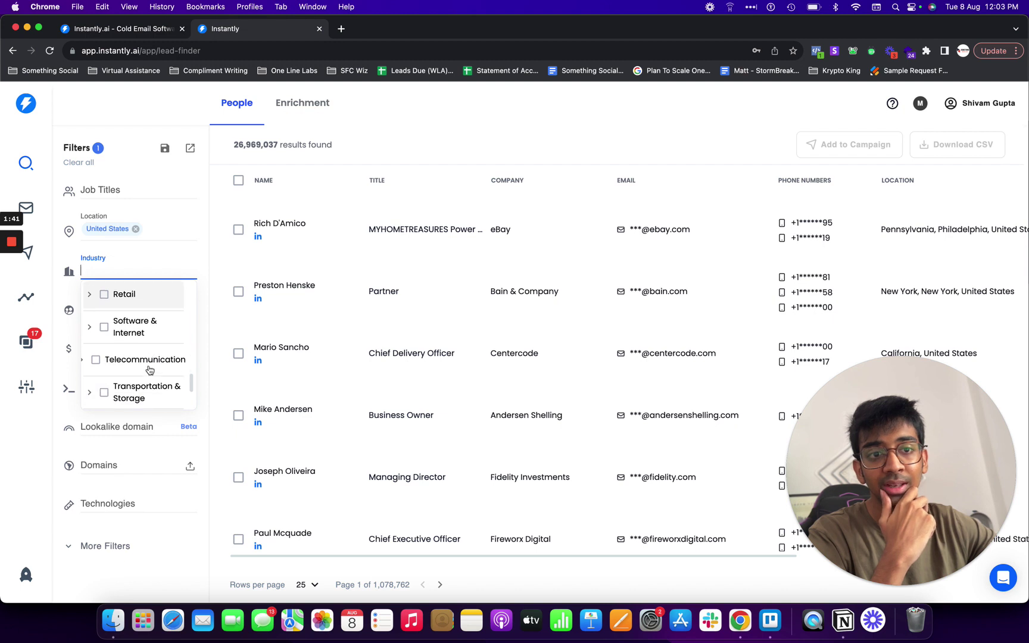
click(129, 328)
scroll(135, 348, down, 3)
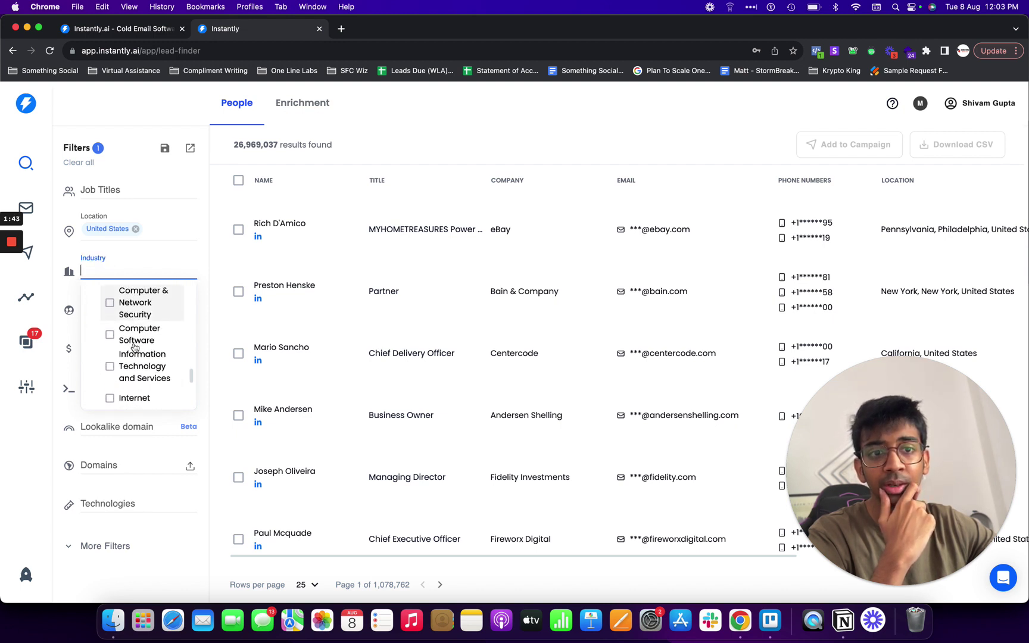
scroll(134, 348, up, 1)
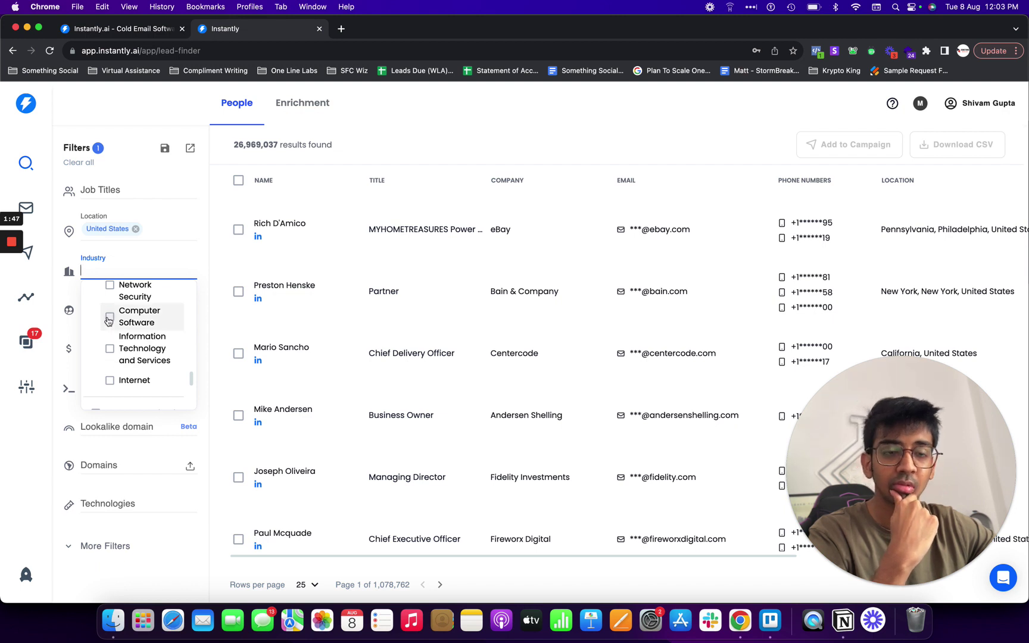
click(109, 320)
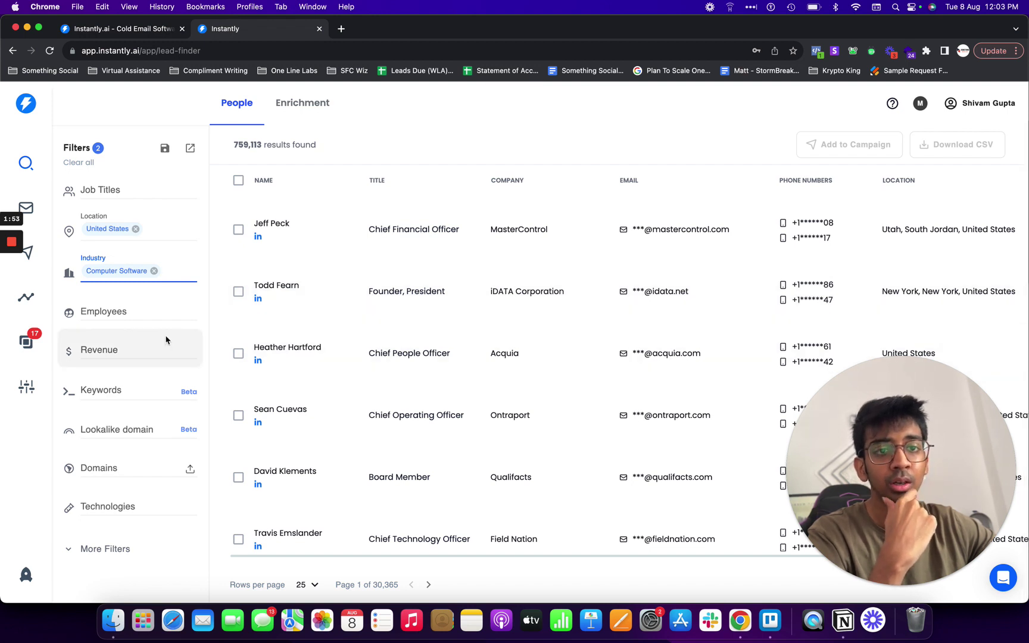
Limit companies to 0 - 25 employees and $0 - 1M or $1M - 10M revenue
click(149, 315)
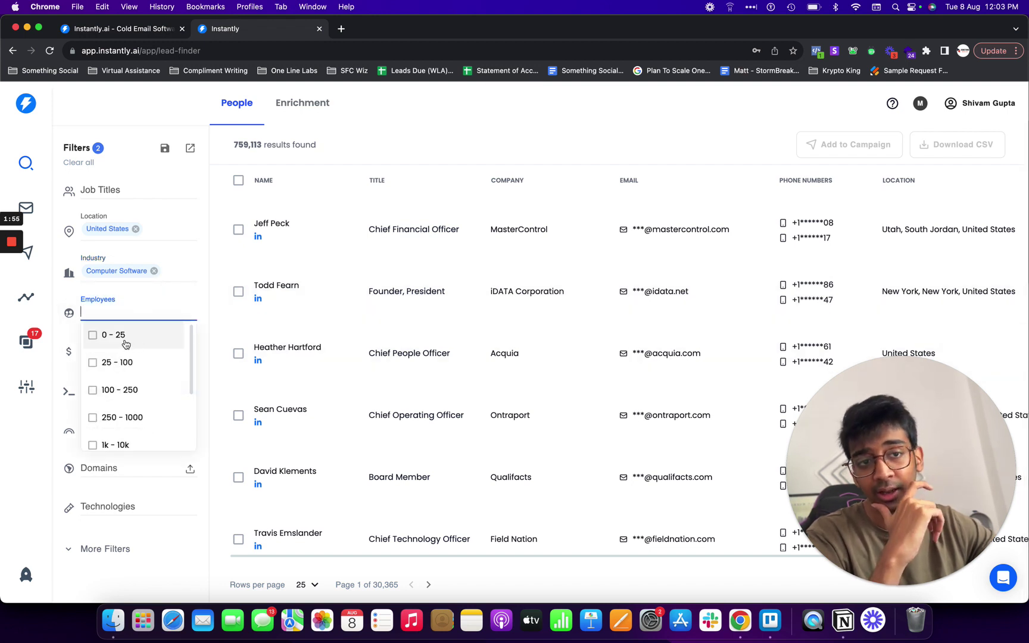
click(121, 337)
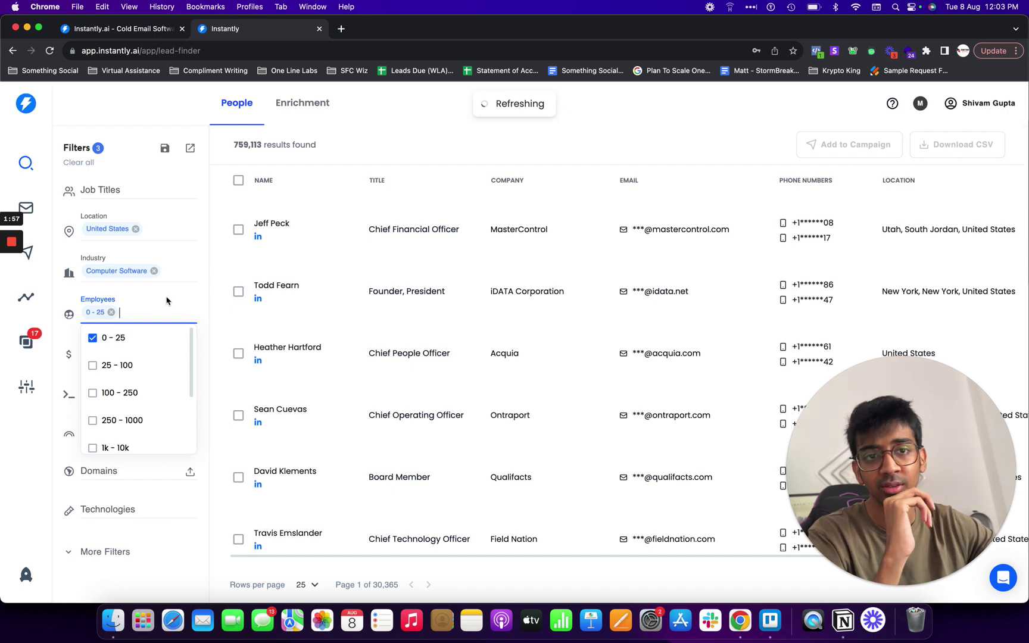
scroll(156, 338, down, 1)
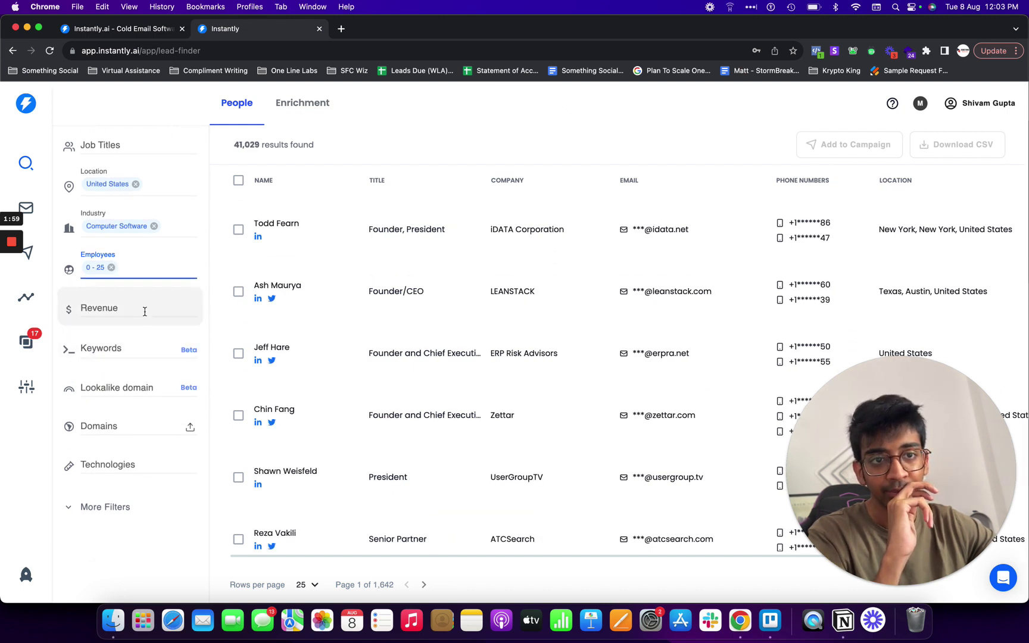
click(145, 311)
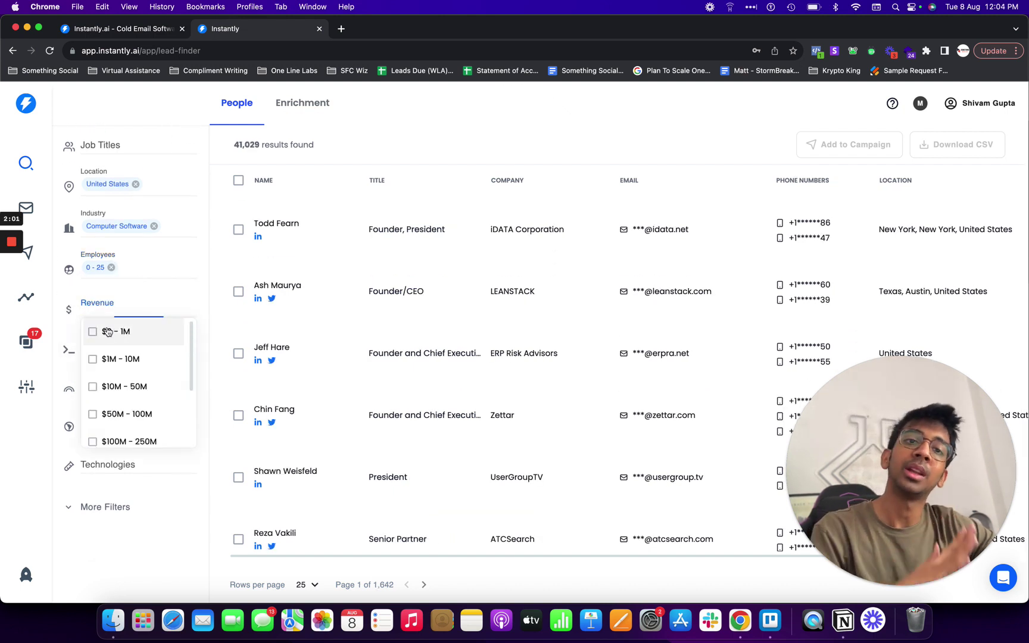
click(107, 332)
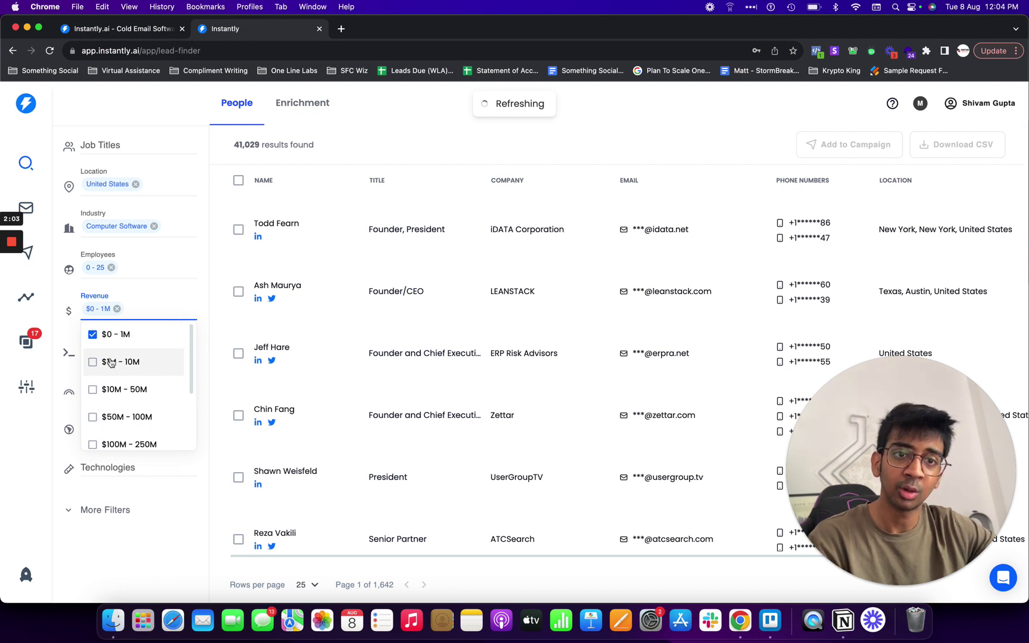
click(111, 362)
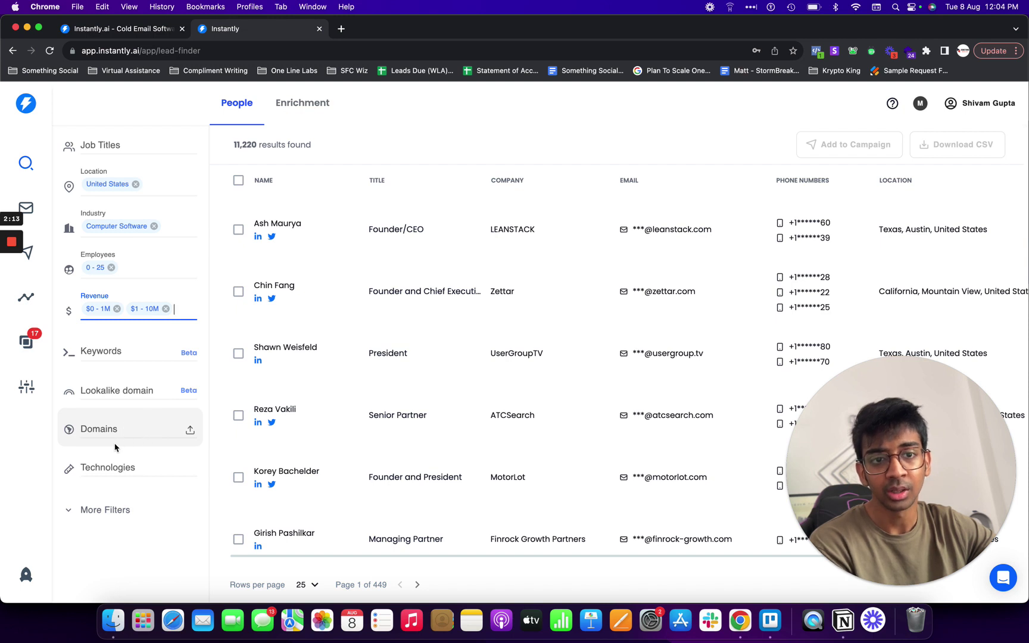
Enter 'shop' in the Technologies filter and review its suggestions, keeping results at 11,220
click(112, 467)
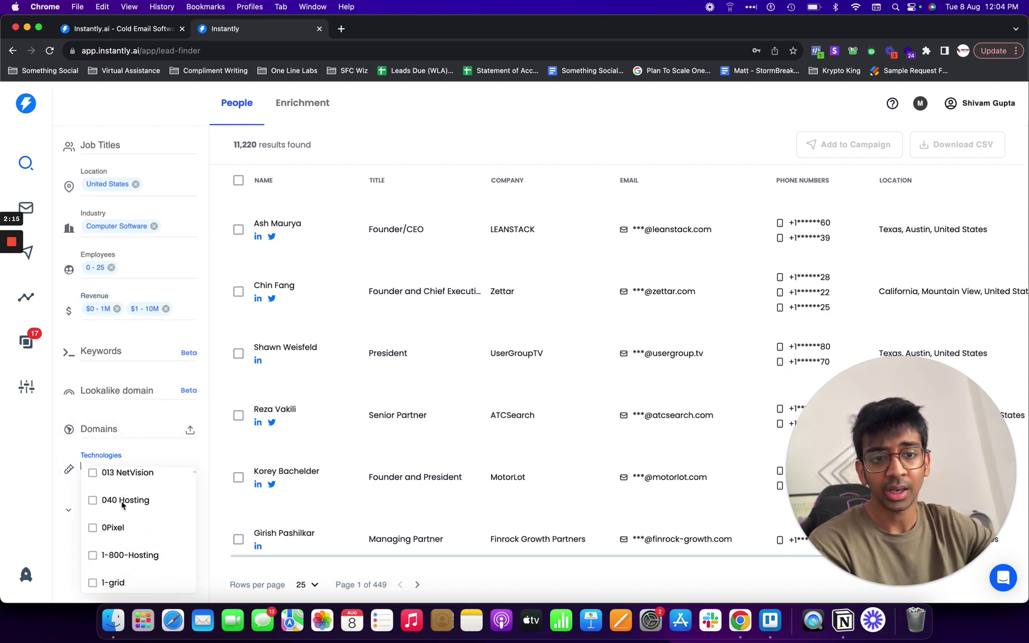
scroll(122, 505, down, 10)
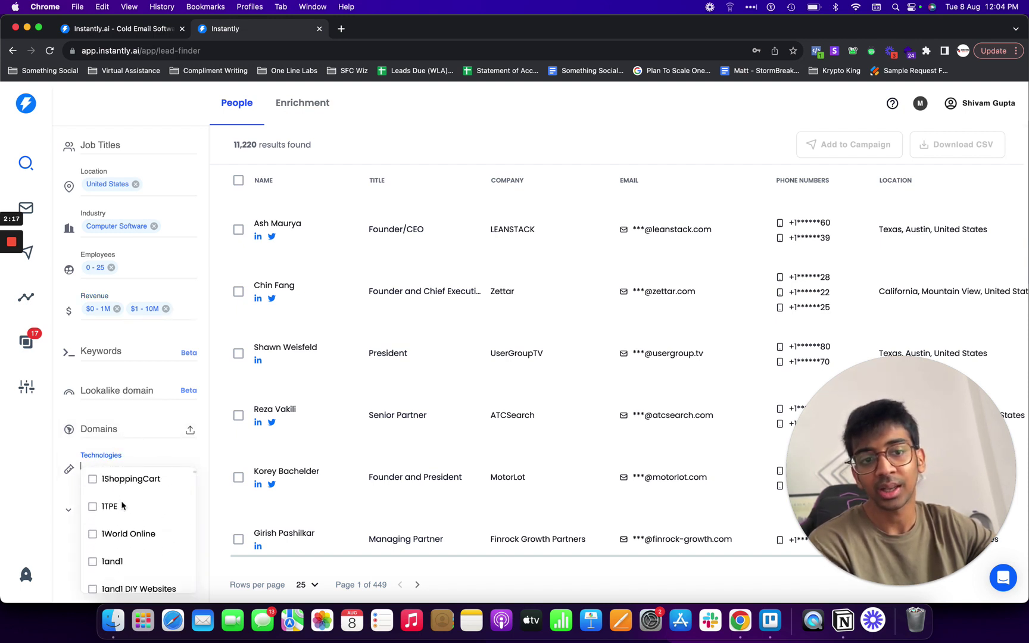
text(sh)
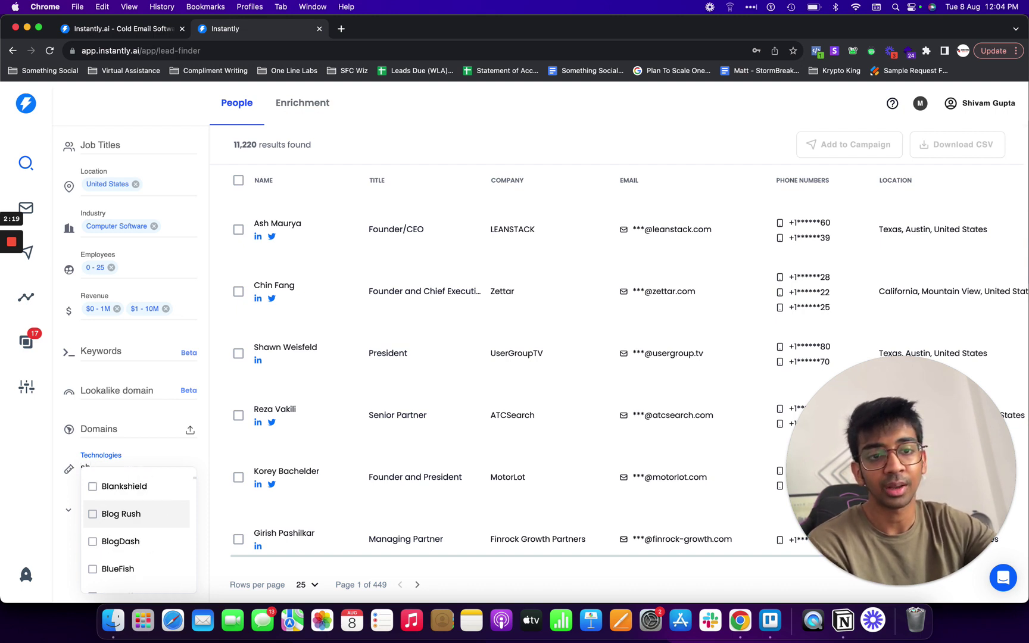
text(op)
scroll(122, 535, up, 10)
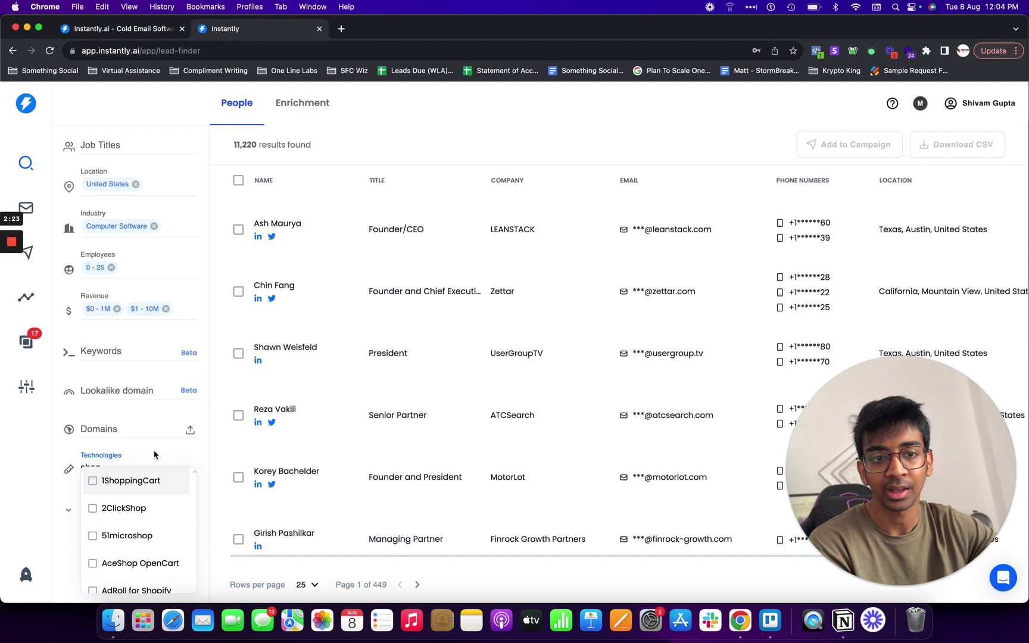
scroll(150, 494, down, 3)
scroll(150, 495, down, 10)
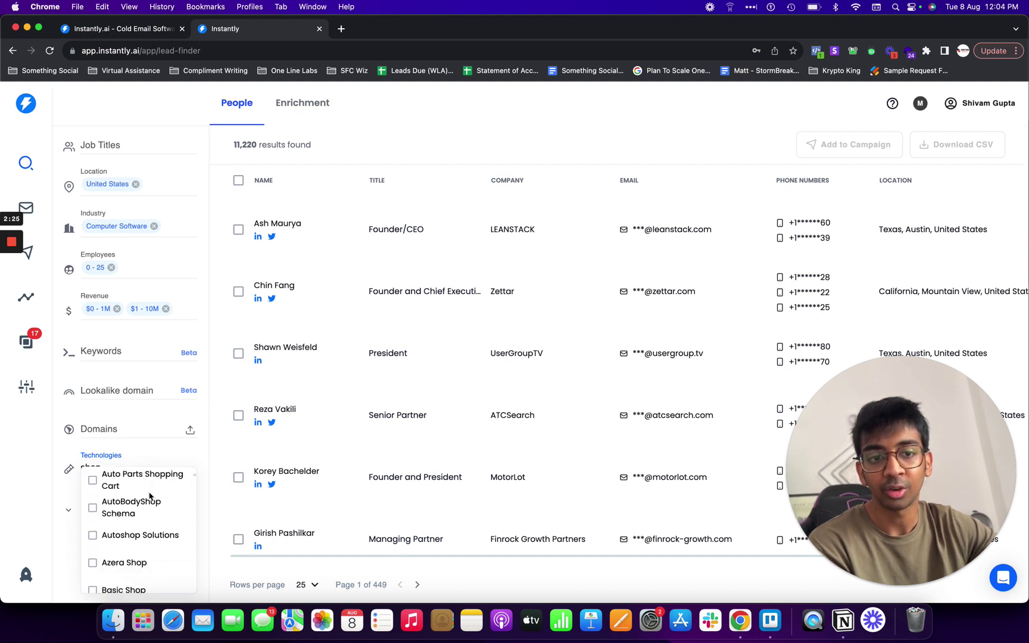
scroll(150, 496, down, 2)
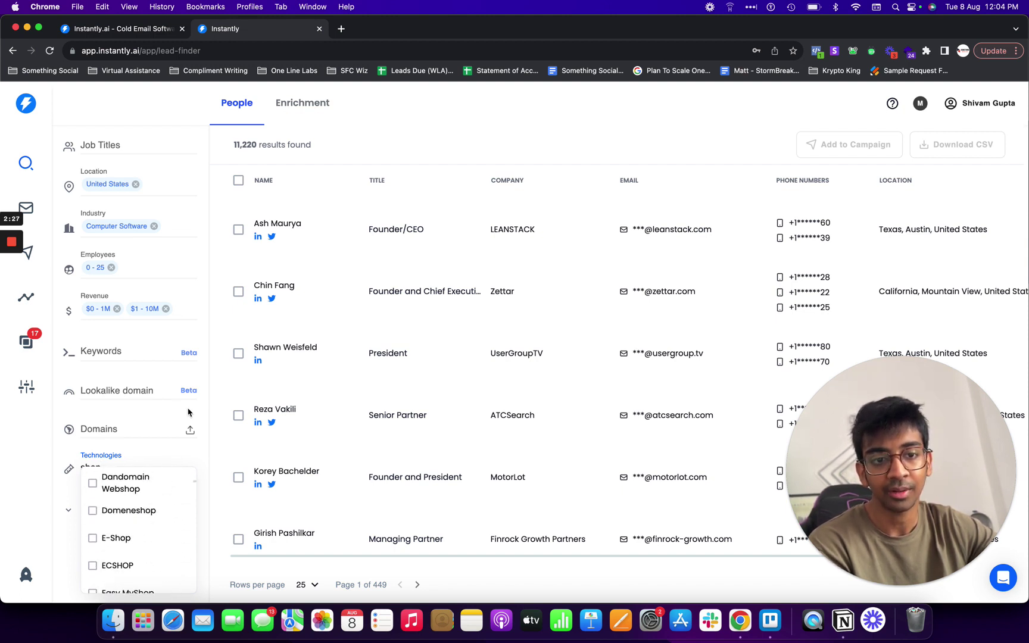
click(153, 407)
scroll(125, 429, down, 1)
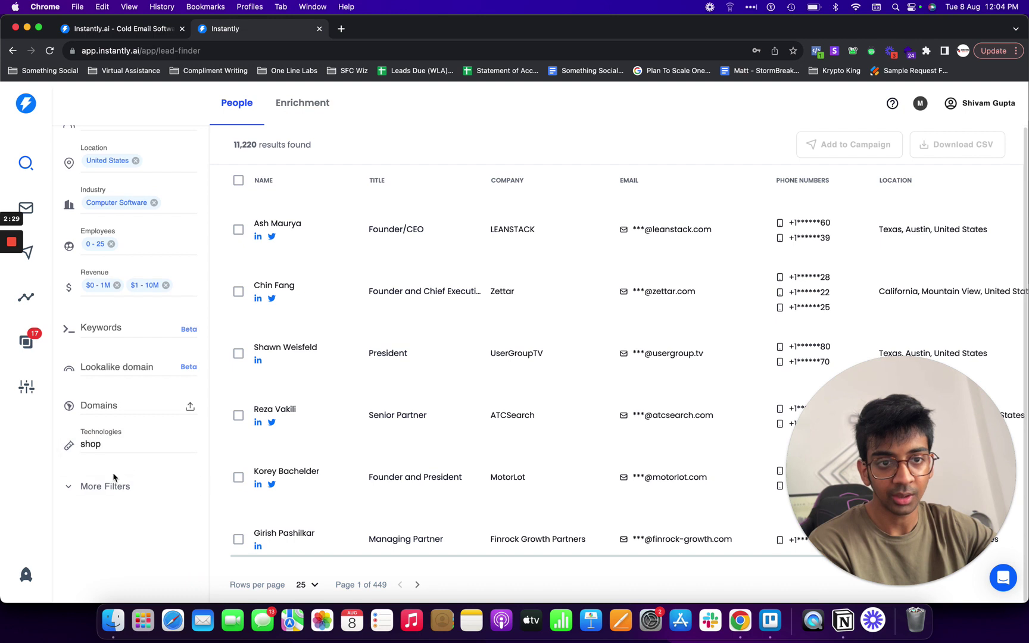
click(97, 444)
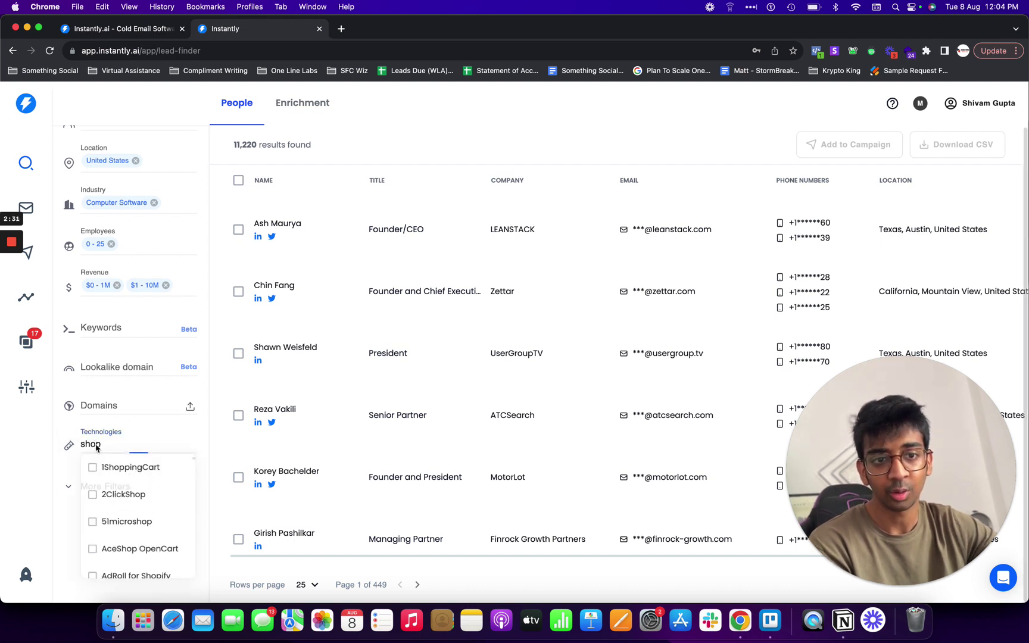
click(95, 444)
Add a C-Level Management Levels filter via More Filters and scan the 11,572 results
click(105, 485)
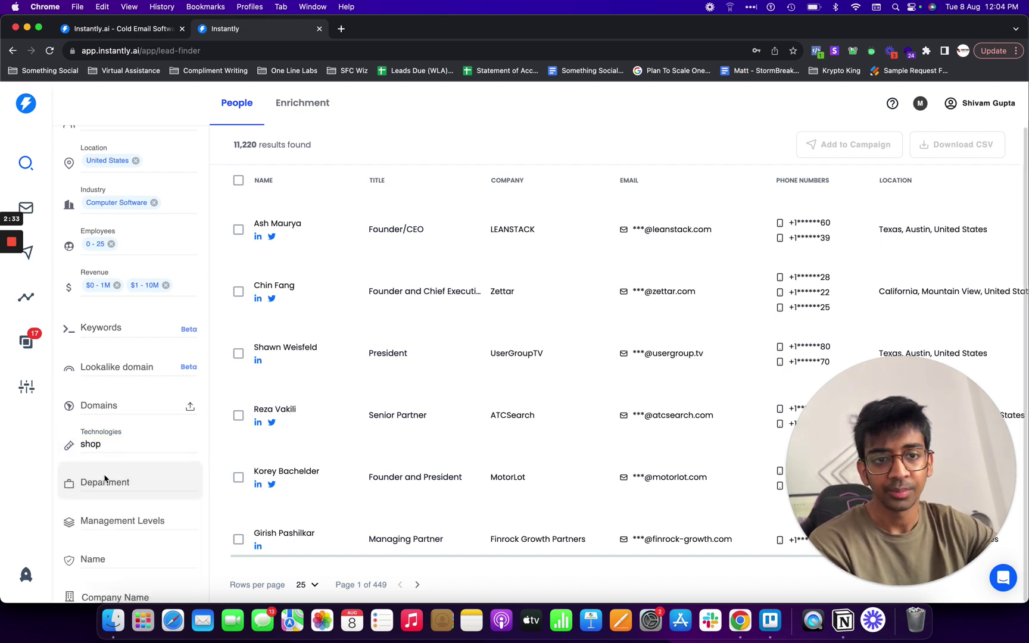
scroll(105, 475, down, 3)
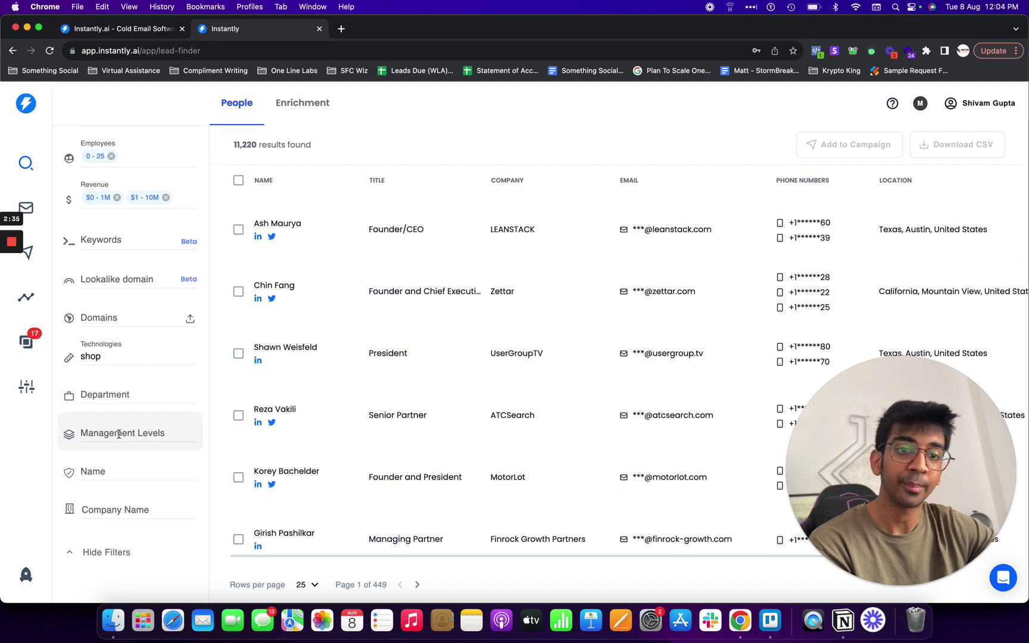
click(119, 434)
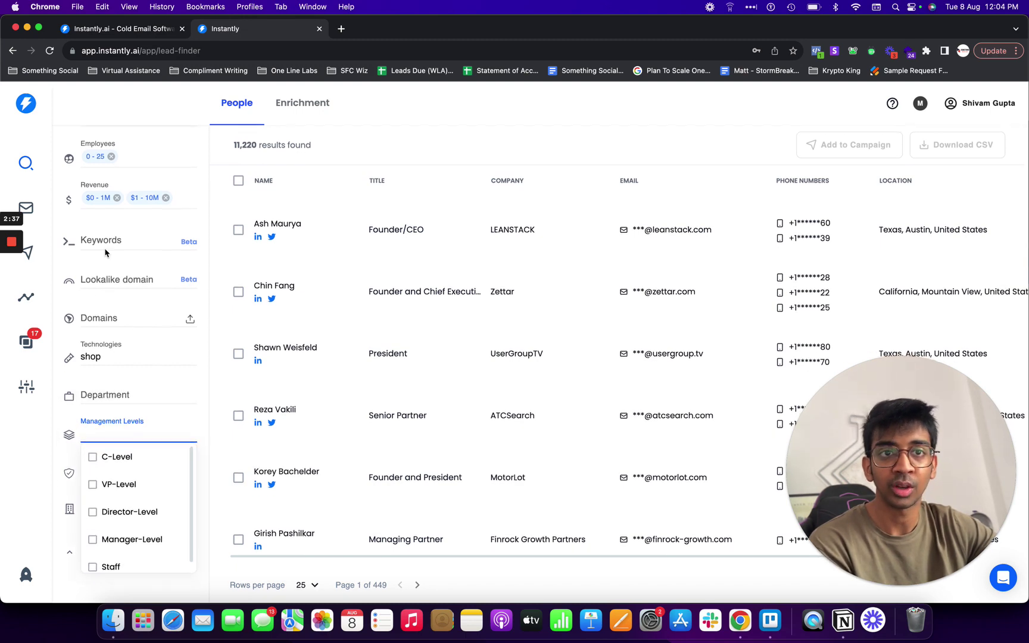
click(94, 463)
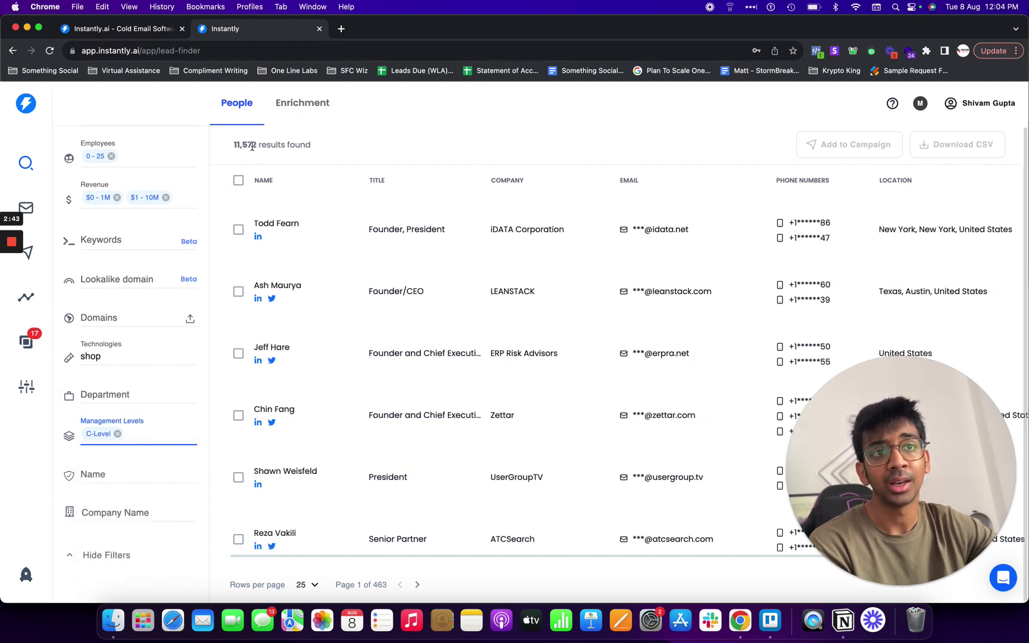
scroll(92, 437, down, 3)
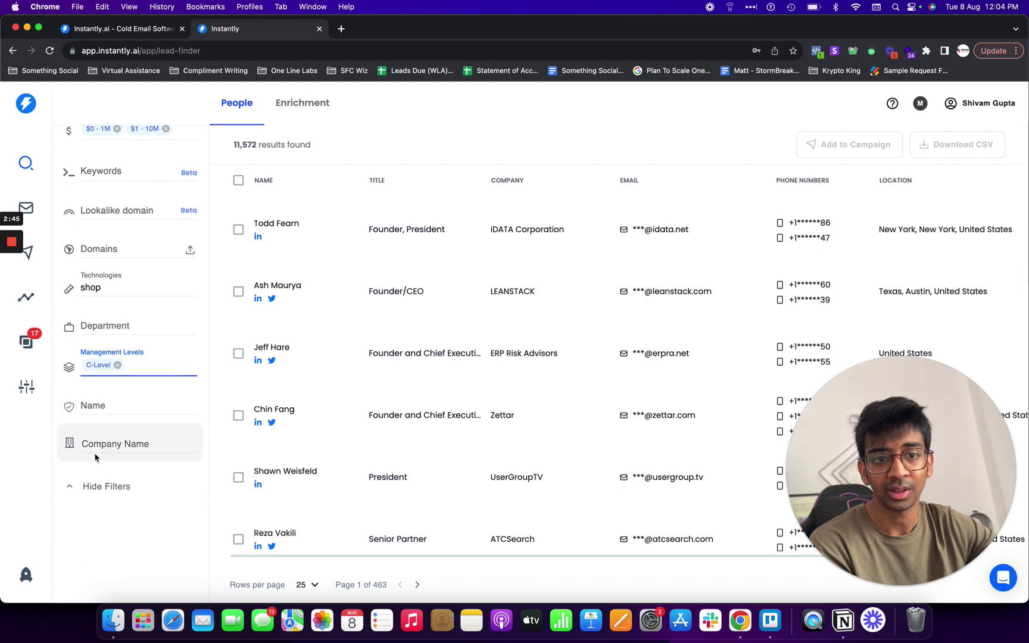
scroll(143, 326, up, 10)
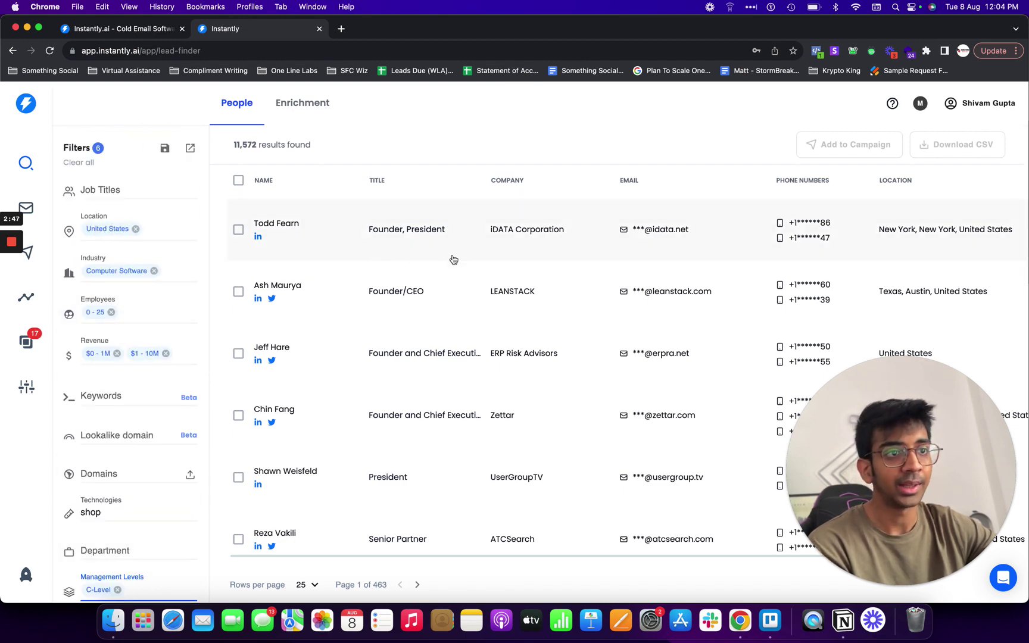
scroll(473, 400, down, 10)
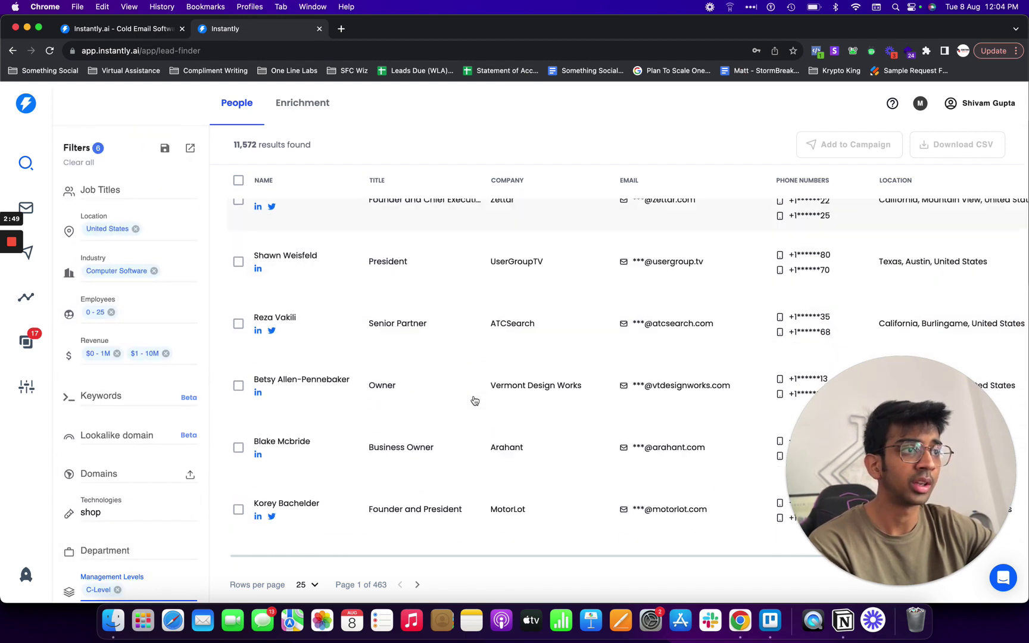
scroll(436, 338, down, 5)
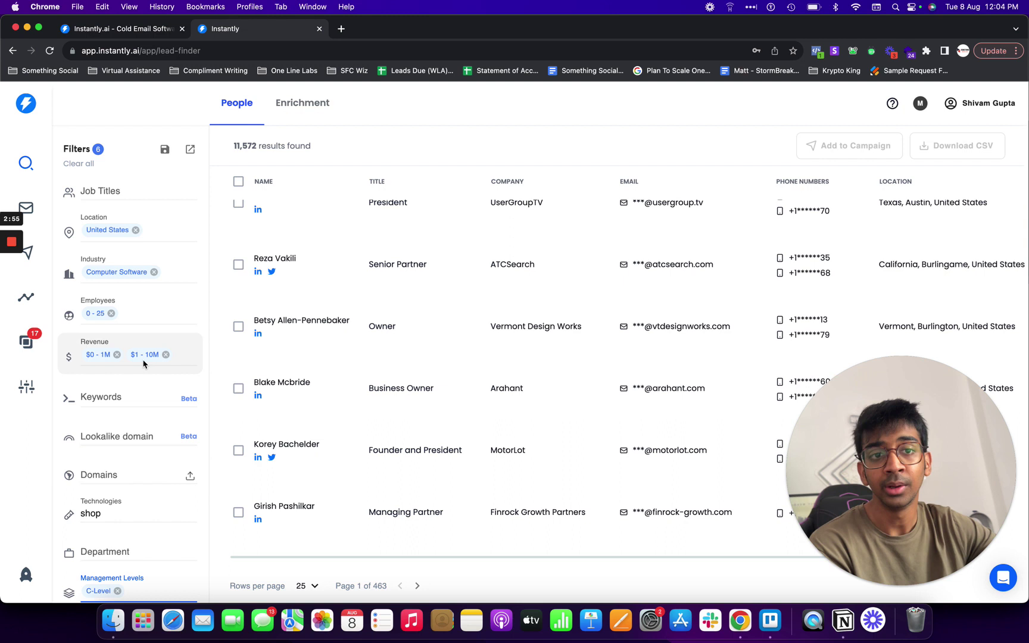
scroll(167, 397, down, 4)
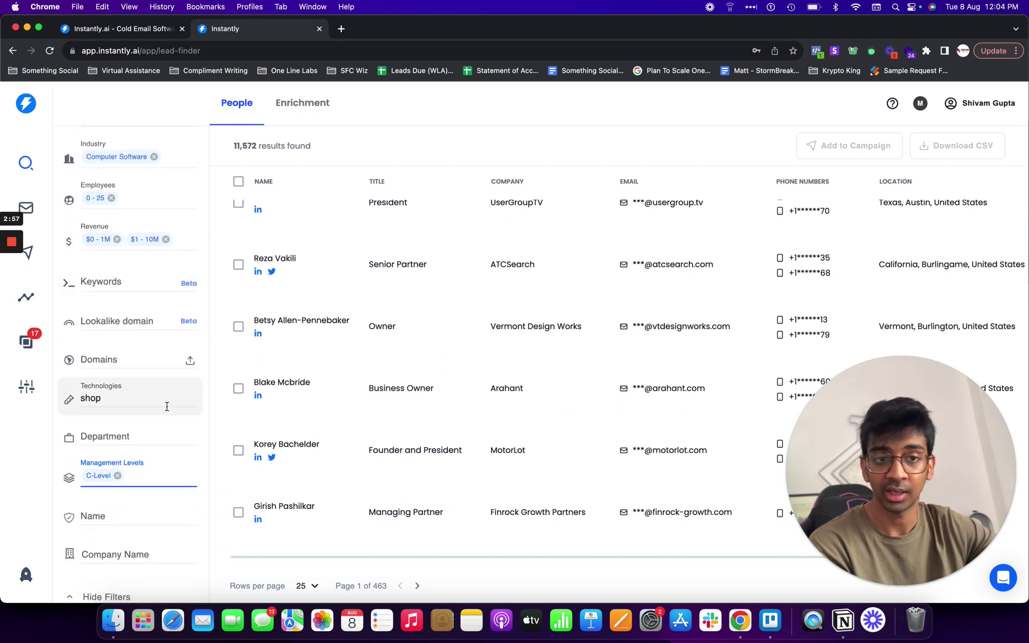
scroll(148, 483, down, 4)
scroll(156, 404, up, 8)
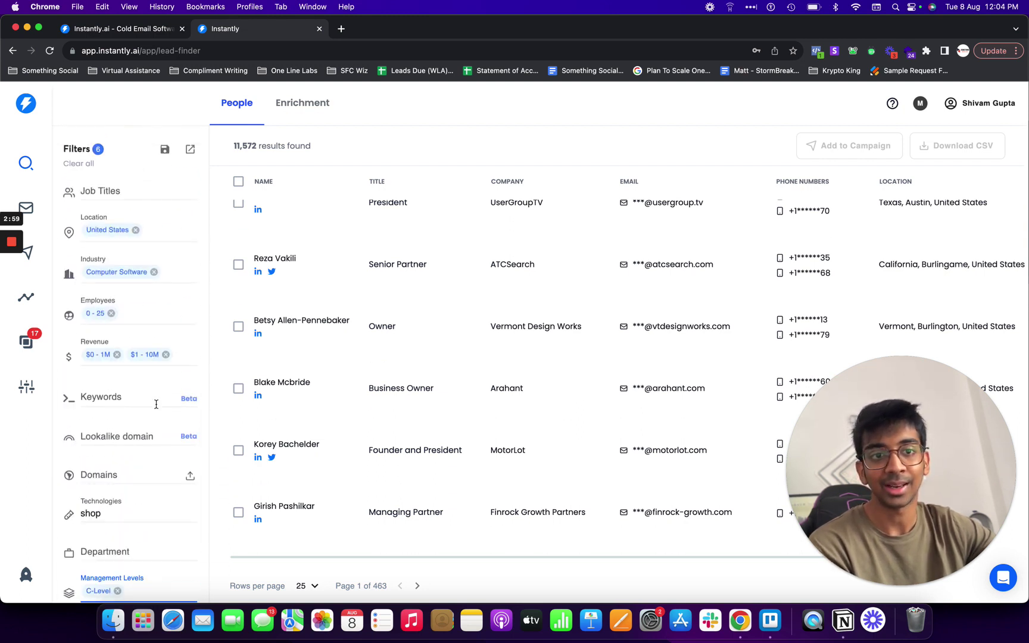
Add Consumer Goods from the Consumer Services group to the Industry filter
click(154, 273)
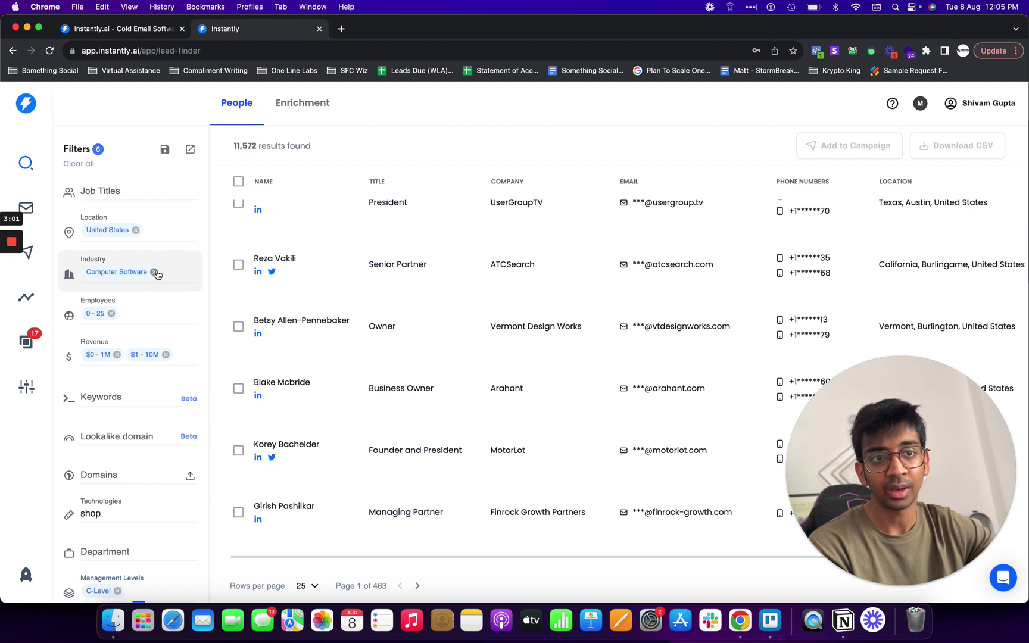
scroll(144, 345, down, 3)
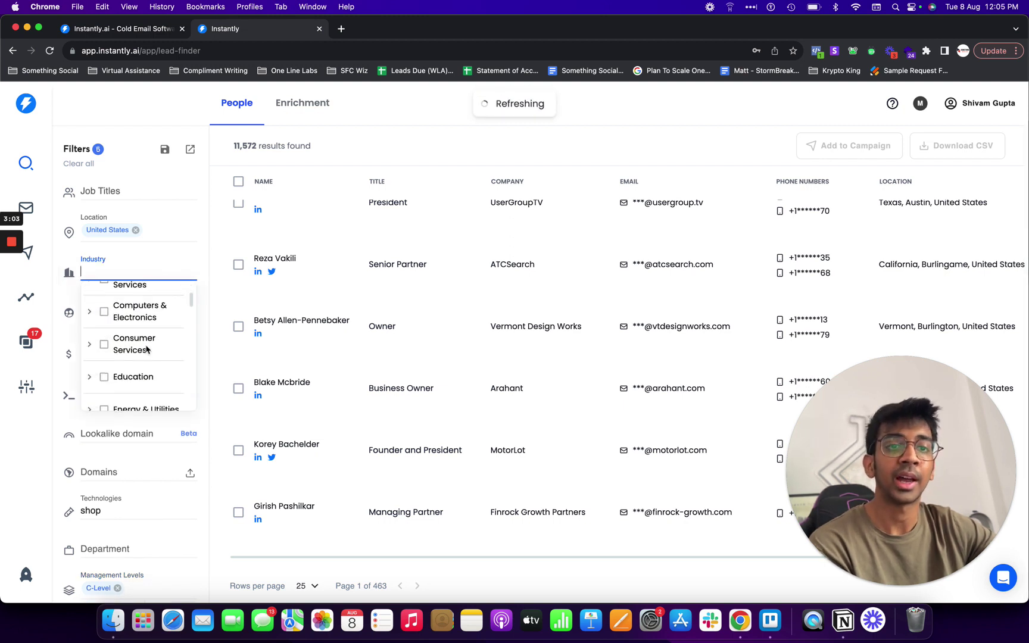
click(132, 311)
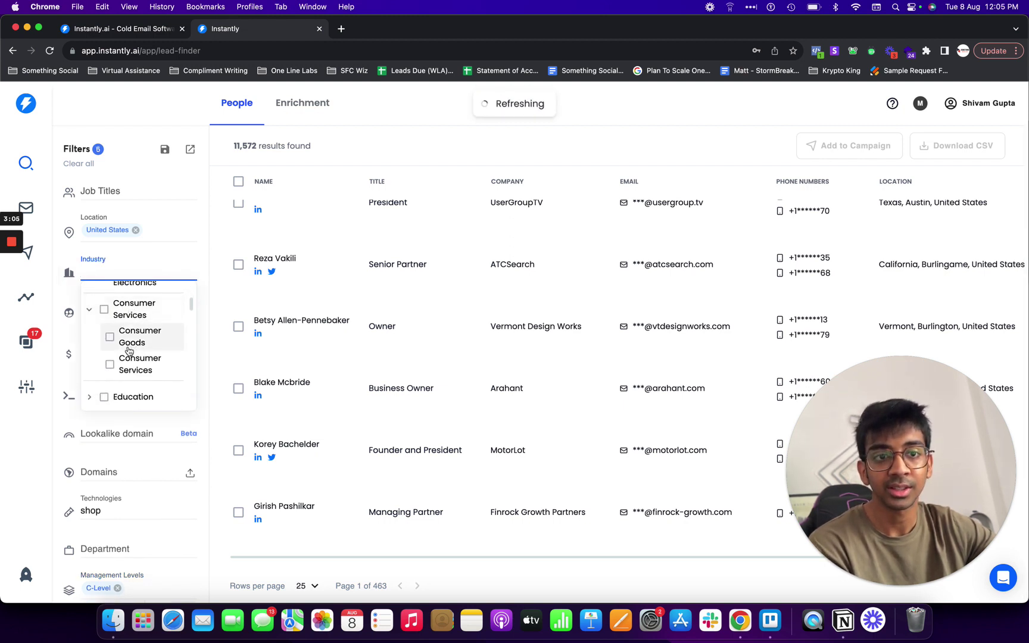
click(110, 338)
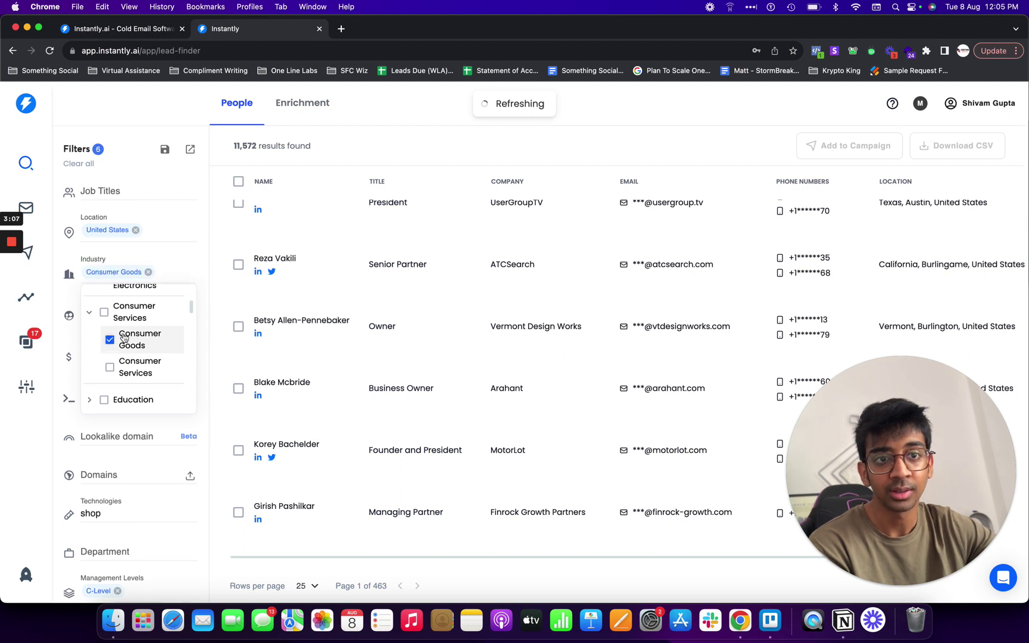
scroll(123, 338, down, 2)
click(184, 270)
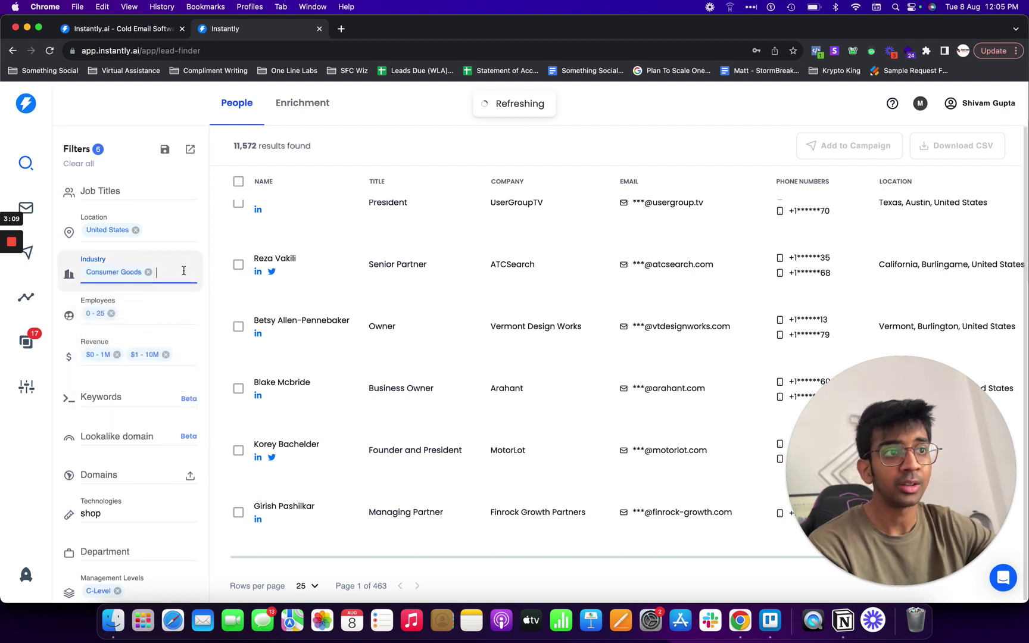
scroll(352, 300, up, 5)
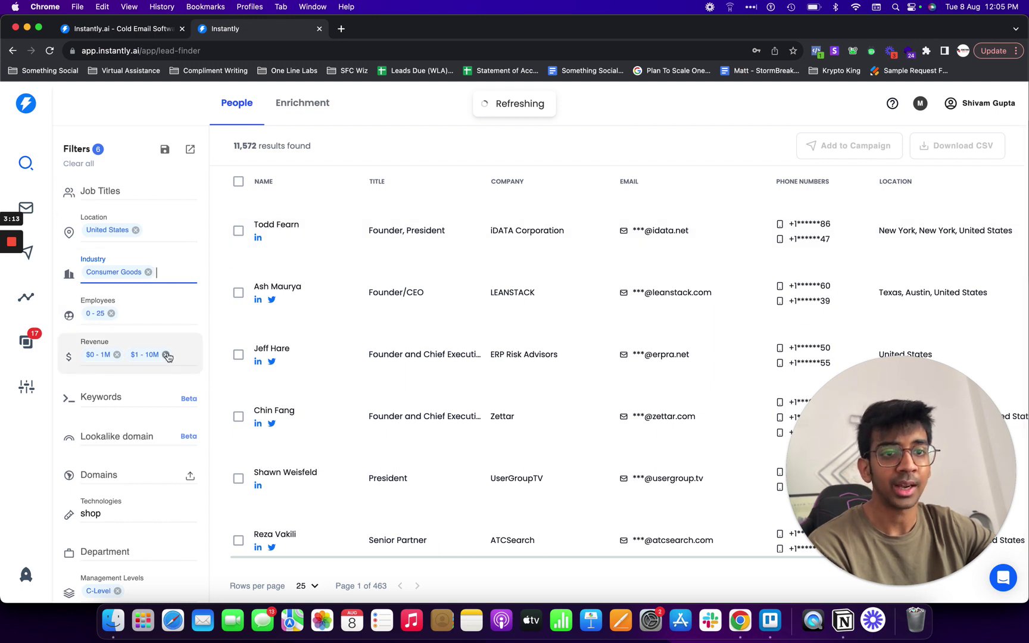
Remove the $1 - 10M revenue range, leaving 898 results across 36 pages
click(166, 354)
scroll(161, 408, down, 2)
scroll(149, 411, down, 2)
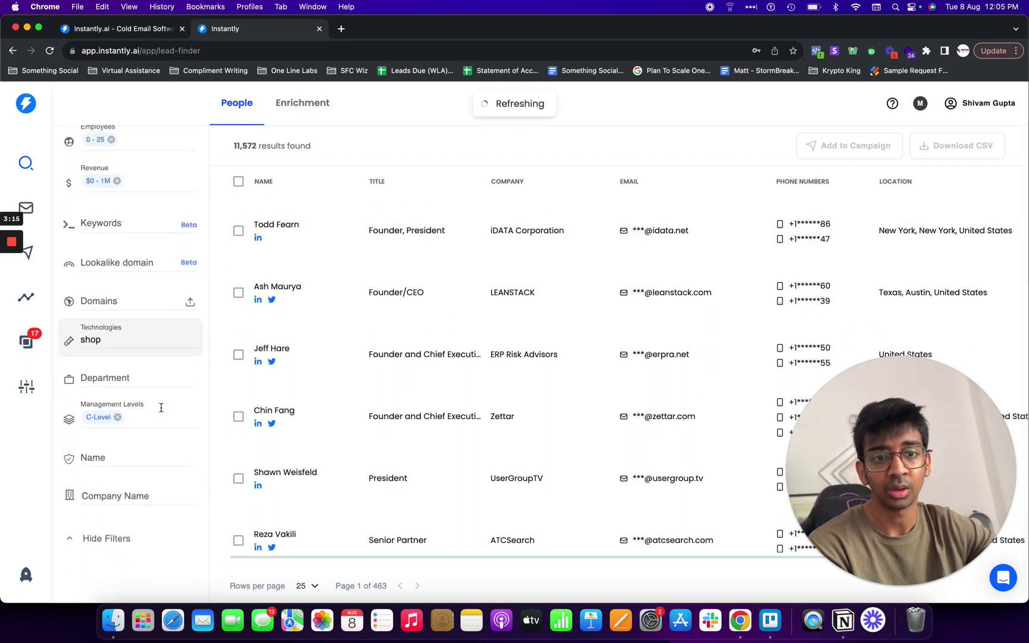
scroll(137, 415, down, 1)
scroll(140, 415, up, 5)
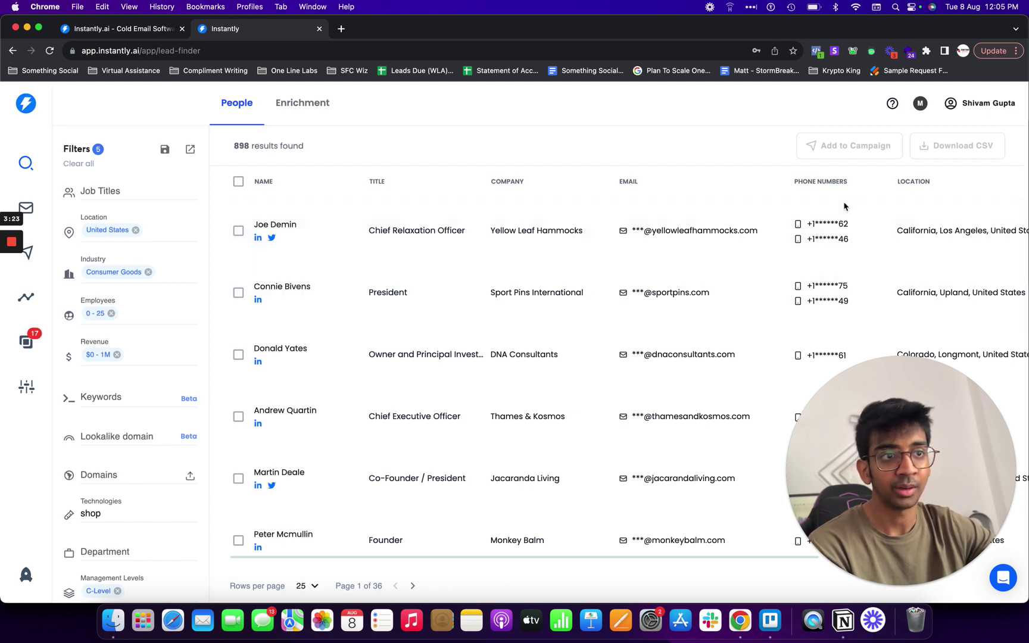
View the Yellow Leaf Hammocks lead's details and select the domain in its email
click(729, 241)
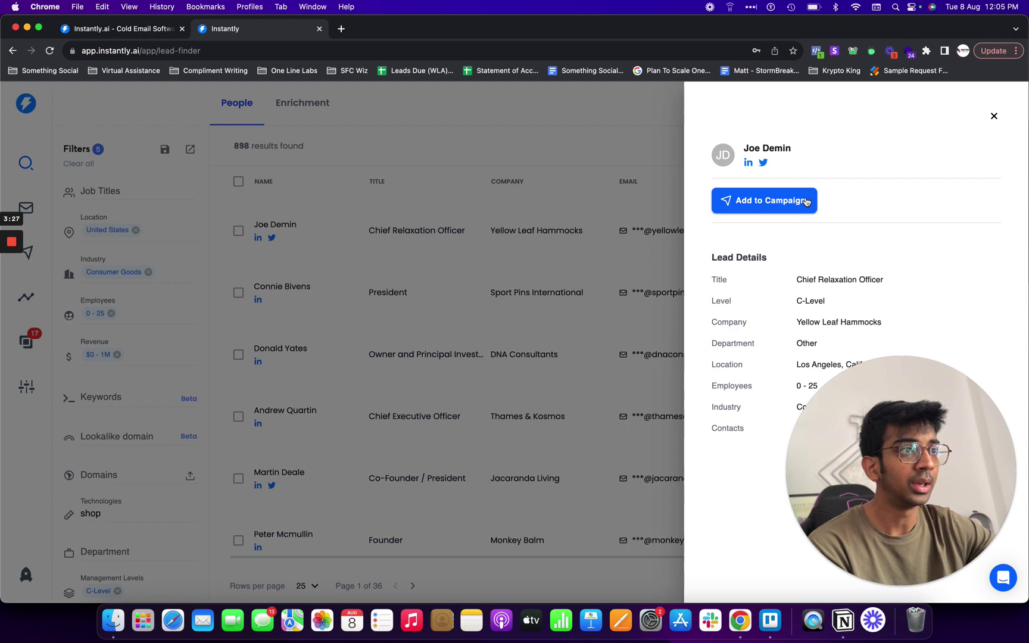
click(665, 290)
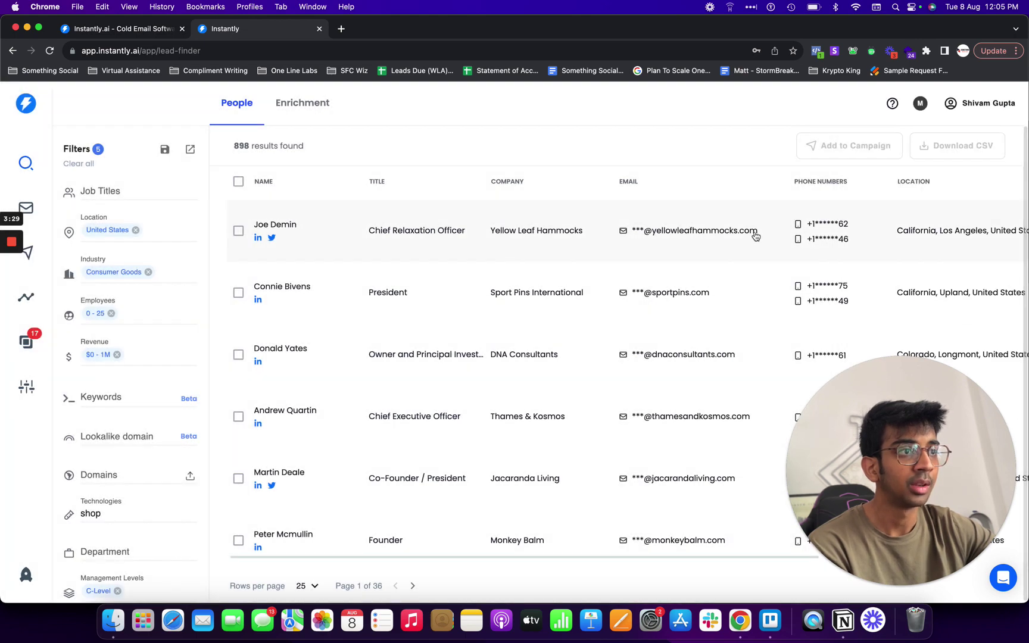
drag(757, 233, 653, 237)
key(super+c)
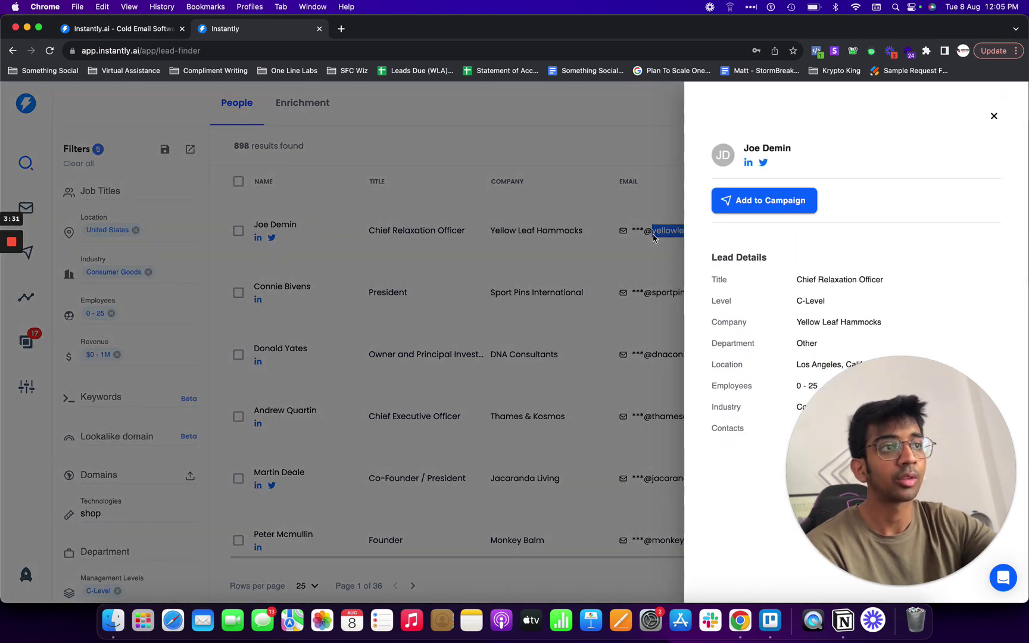
Load yellowleafhammocks.com in a new tab and scroll through its hammock products
click(339, 28)
key(super+v)
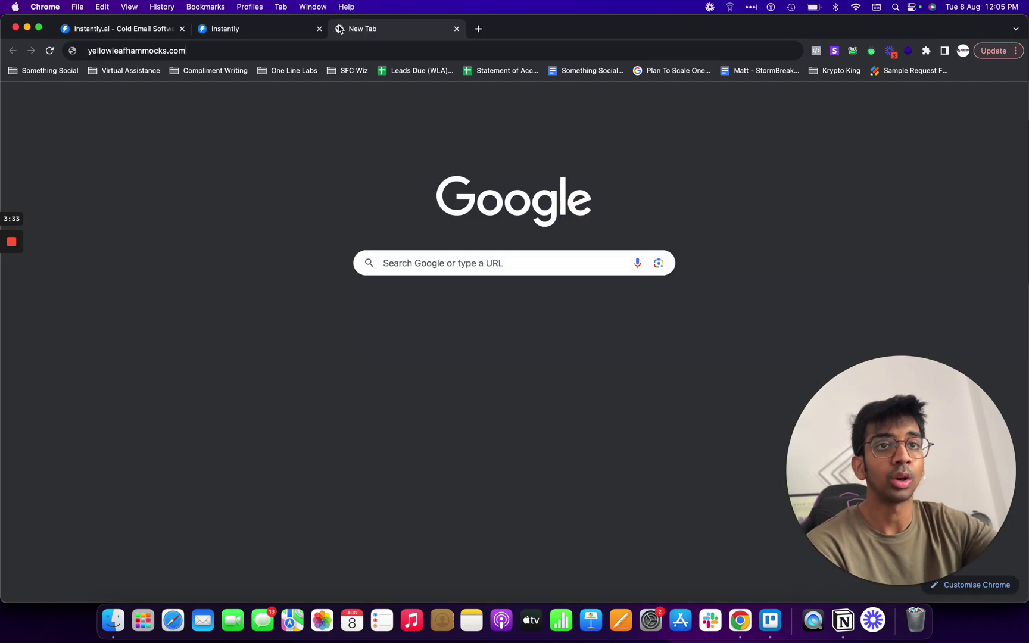
key(Return)
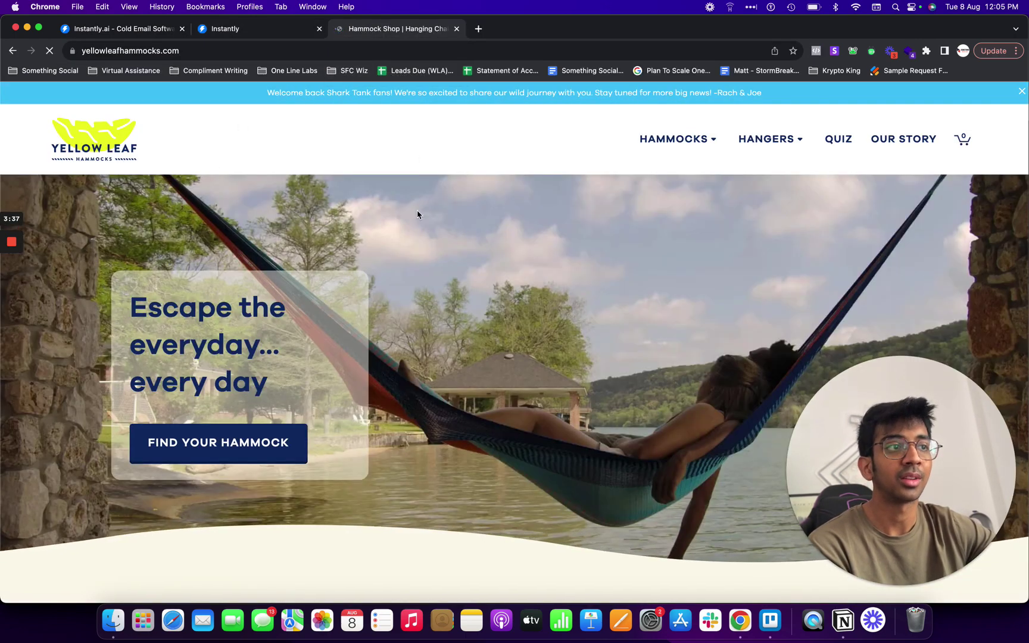
scroll(487, 291, down, 10)
scroll(488, 290, down, 10)
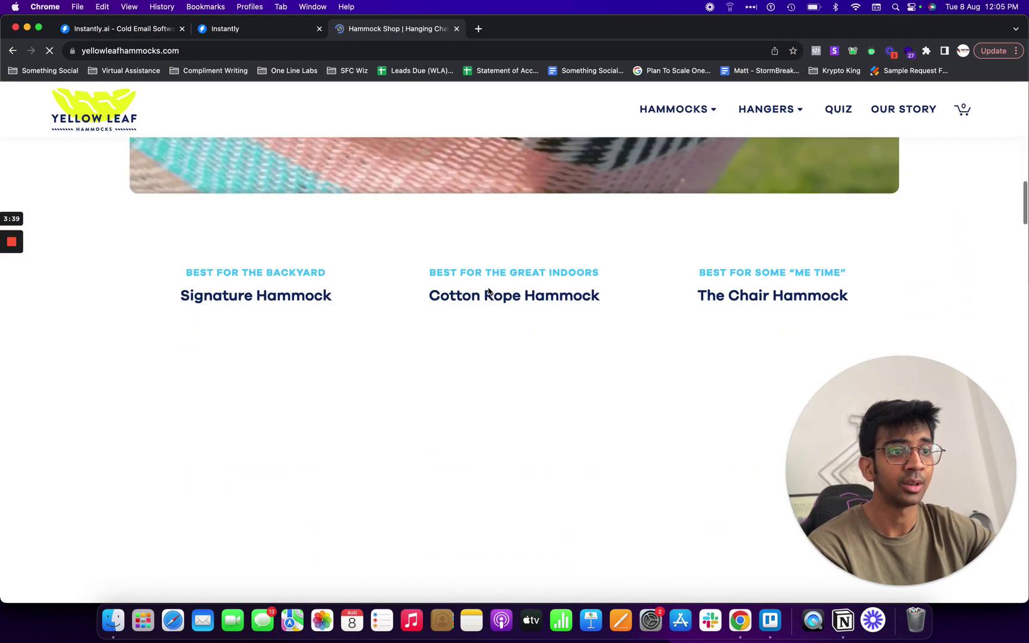
Back in Instantly, add 'skincare' as a Keywords filter, narrowing results to 10 leads
click(248, 31)
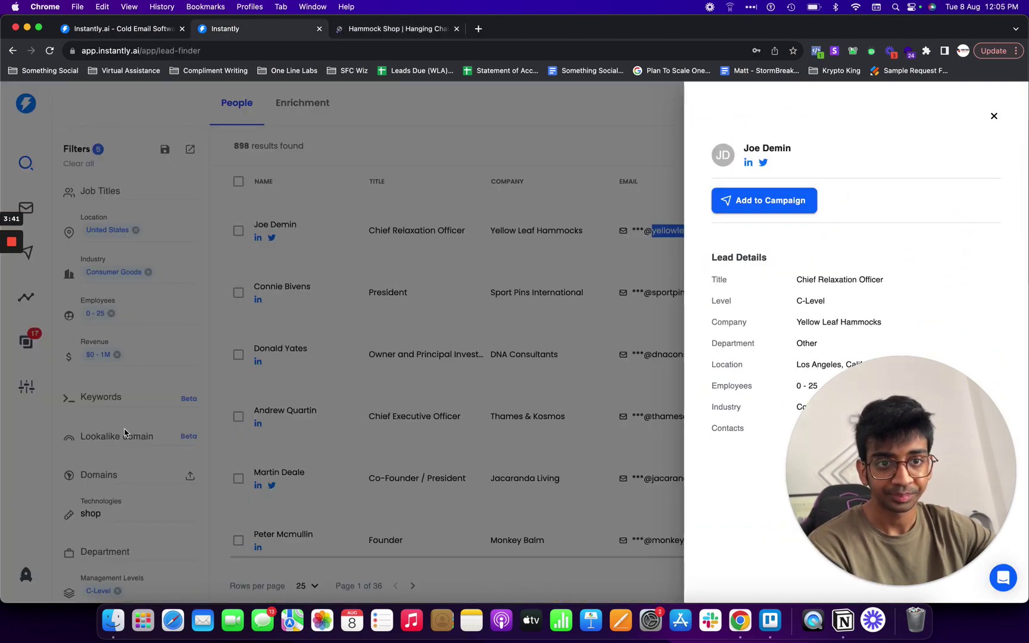
click(122, 417)
click(104, 395)
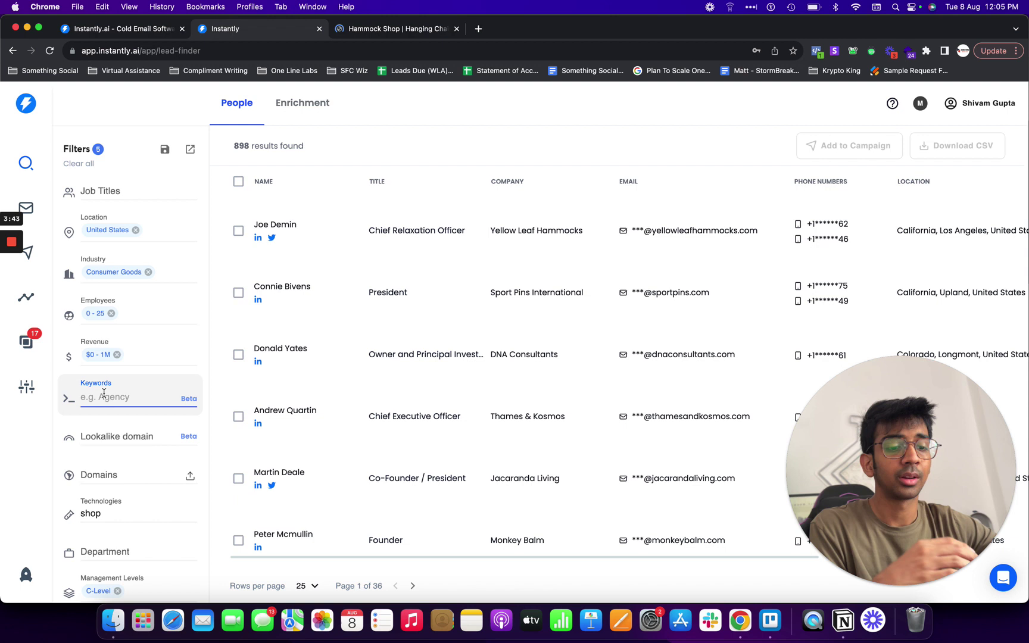
text(skincare)
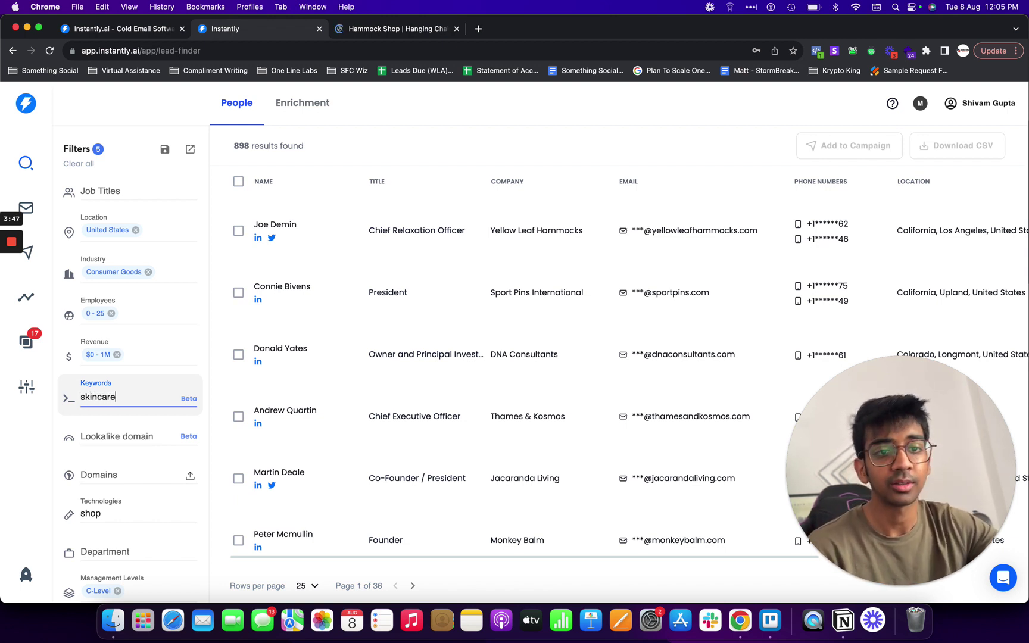
key(Return)
Scroll the results and select the Wabi-Sabi Botanicals domain in the lead's email
scroll(151, 389, down, 5)
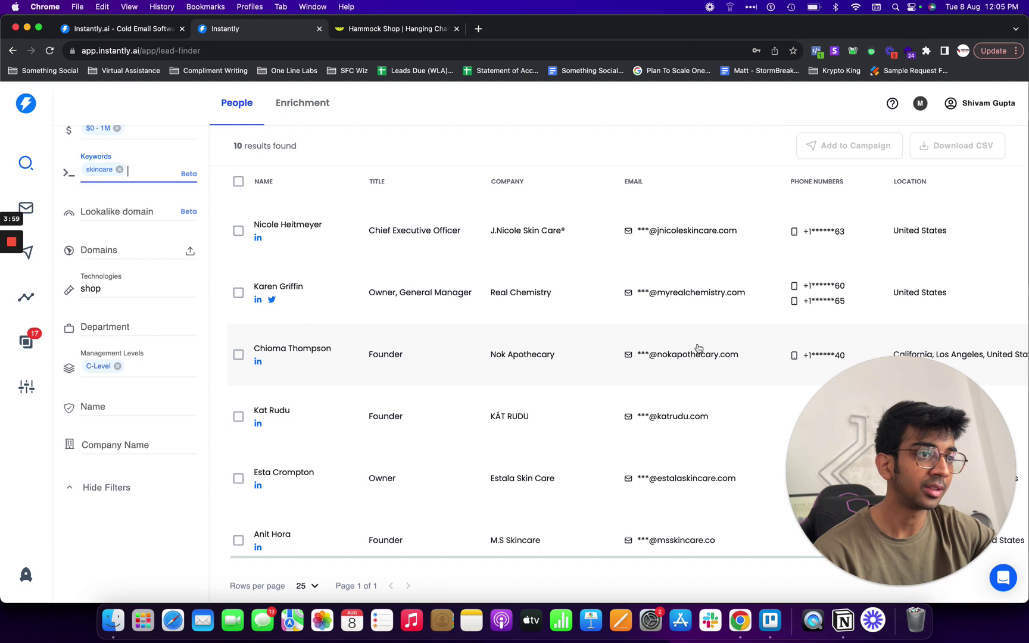
scroll(692, 397, down, 3)
scroll(756, 388, down, 6)
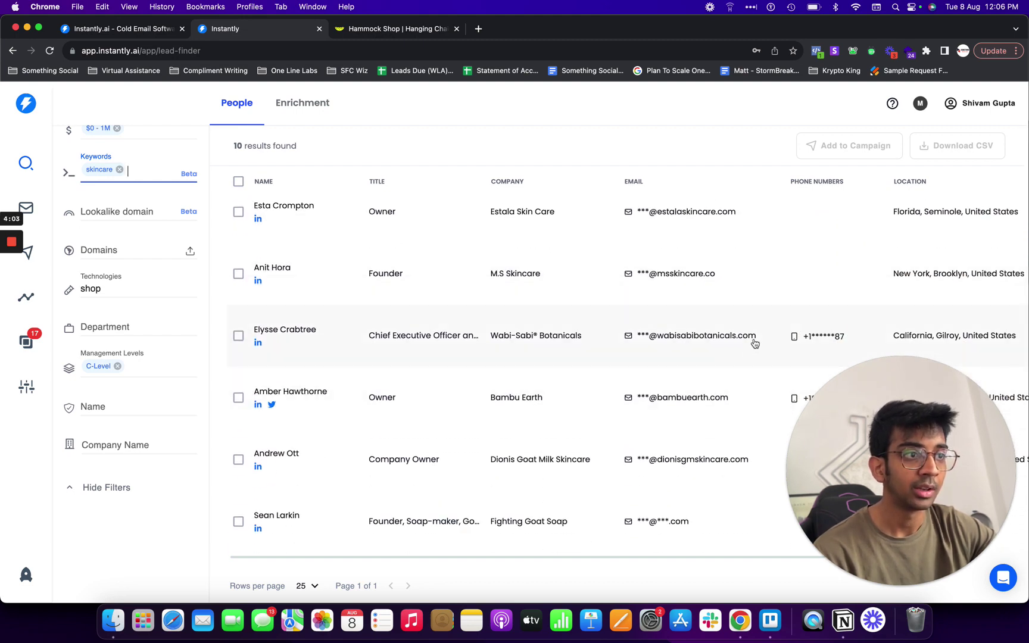
drag(755, 343, 658, 340)
key(cmd+c)
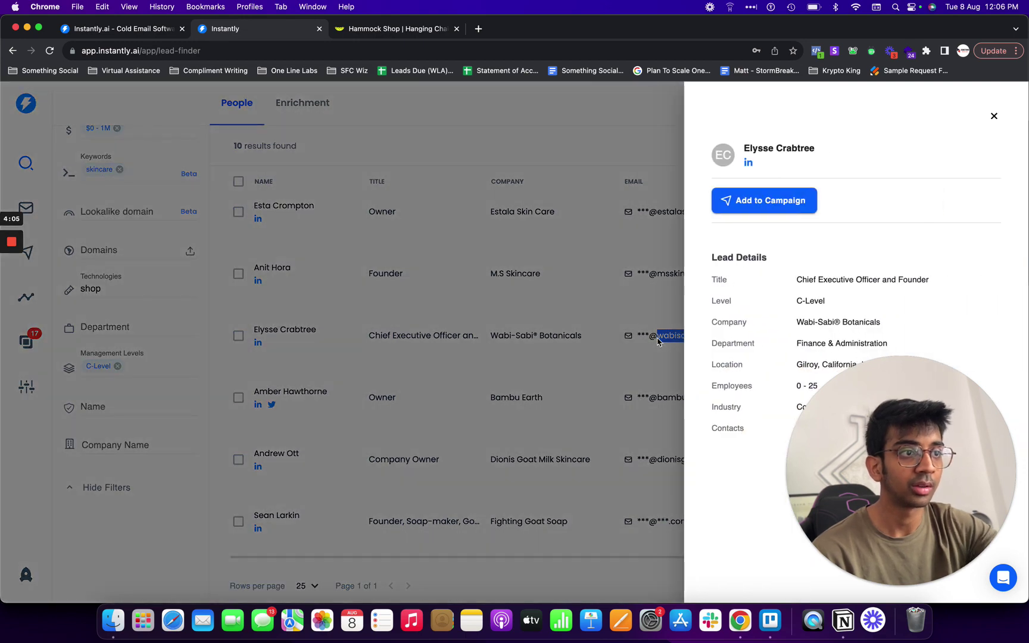
Load wabisabibotanicals.com in a new Chrome tab and scroll through its skincare homepage
click(478, 29)
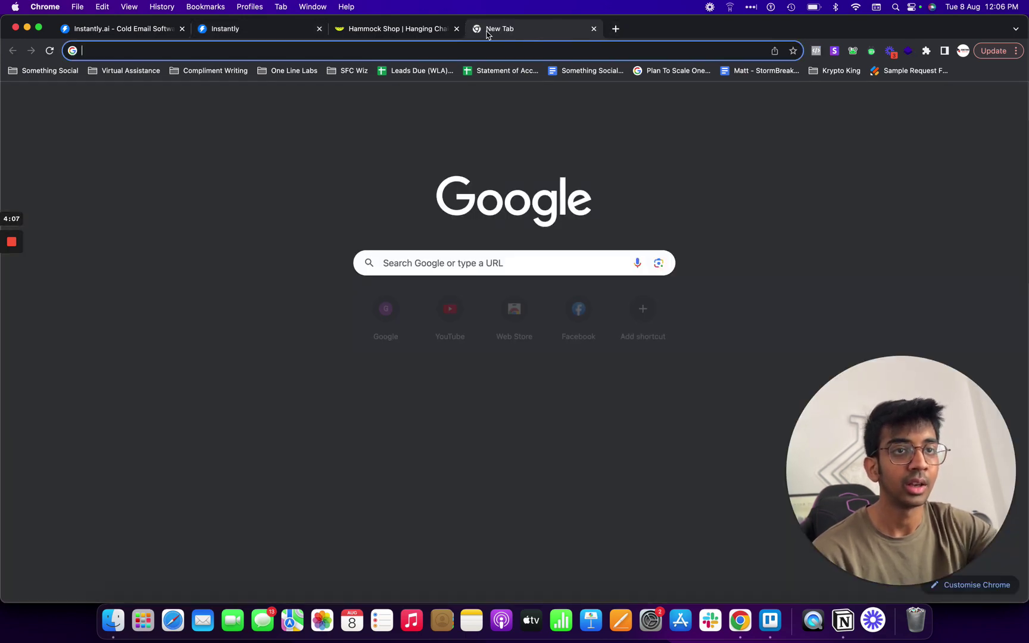
key(cmd+v)
key(Return)
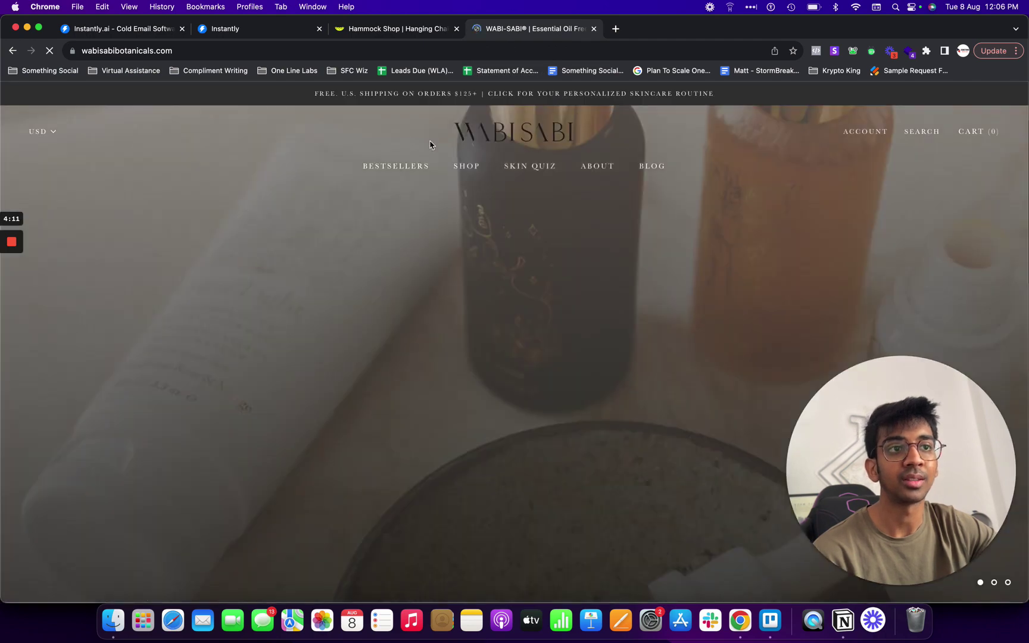
scroll(449, 223, down, 10)
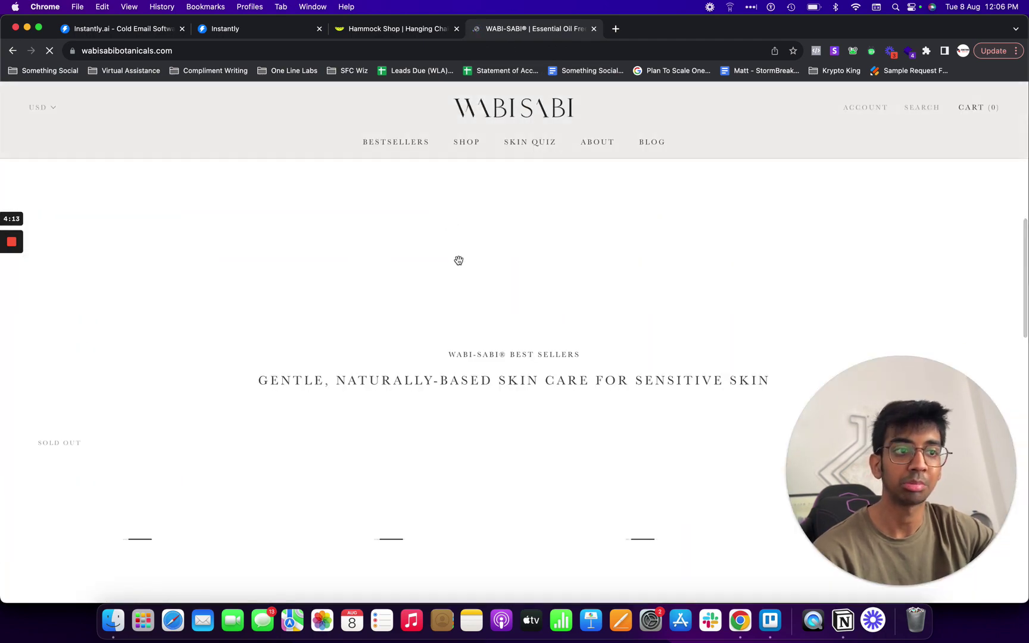
scroll(459, 264, down, 10)
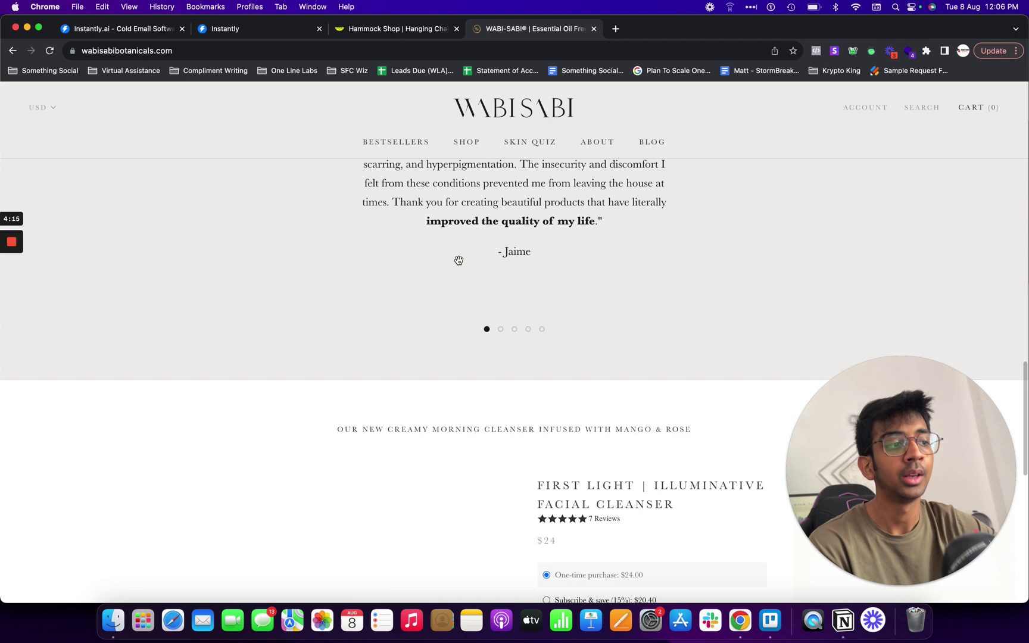
scroll(458, 260, down, 10)
Back in Instantly, dismiss the lead details panel and scroll through the 10 skincare results
click(235, 30)
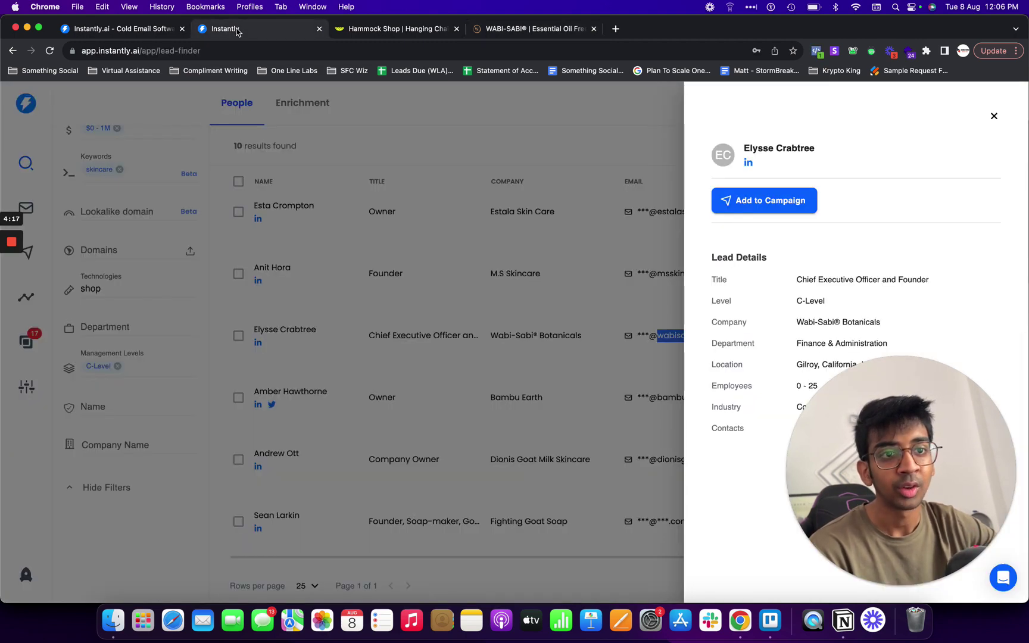
click(445, 418)
scroll(447, 238, up, 5)
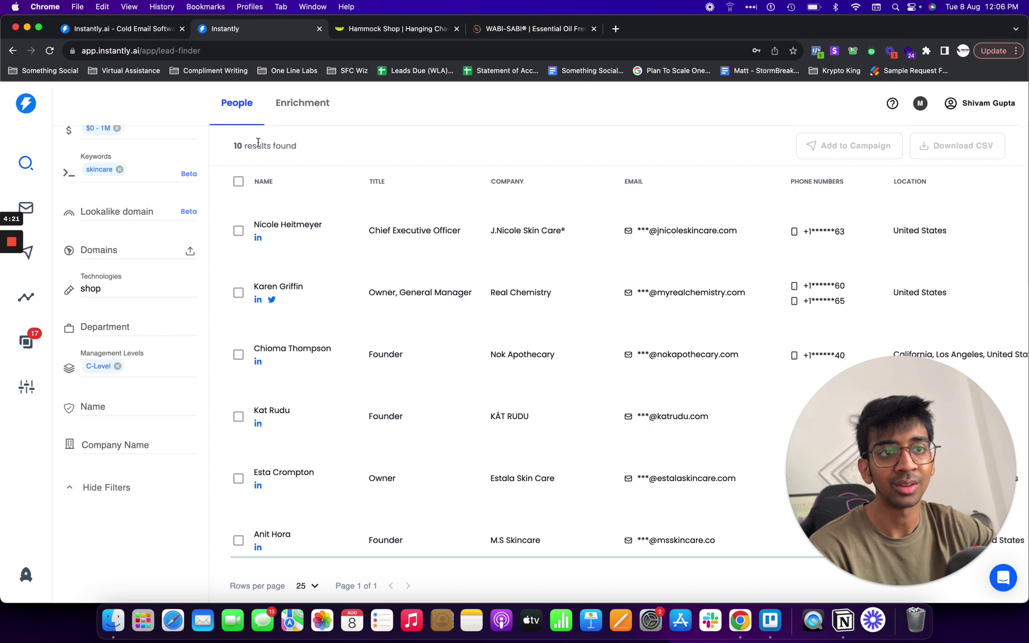
drag(257, 146, 299, 146)
click(300, 154)
scroll(339, 310, down, 5)
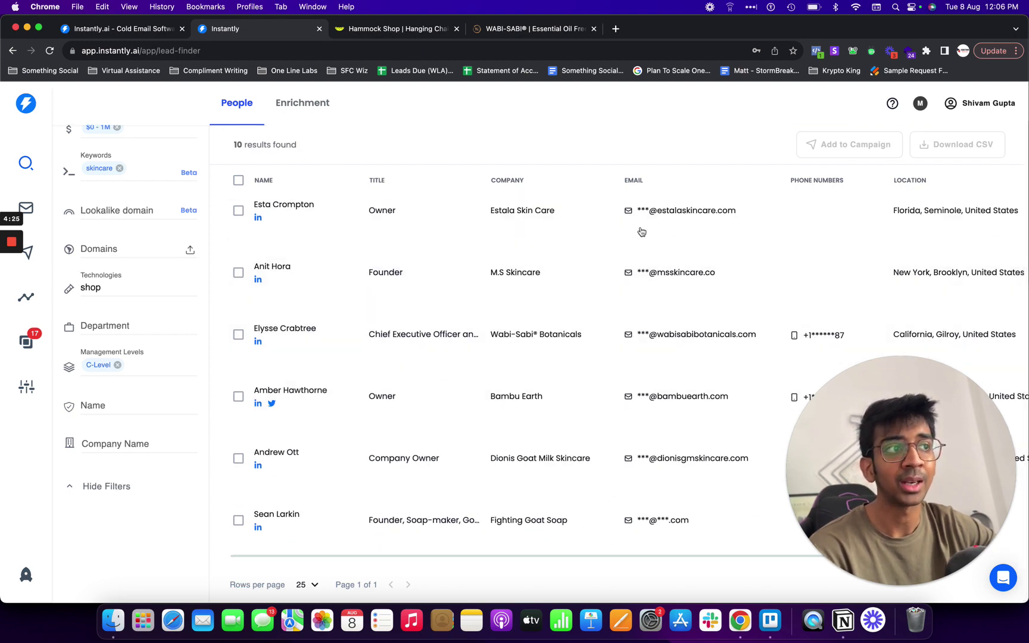
scroll(603, 236, up, 4)
scroll(603, 236, up, 1)
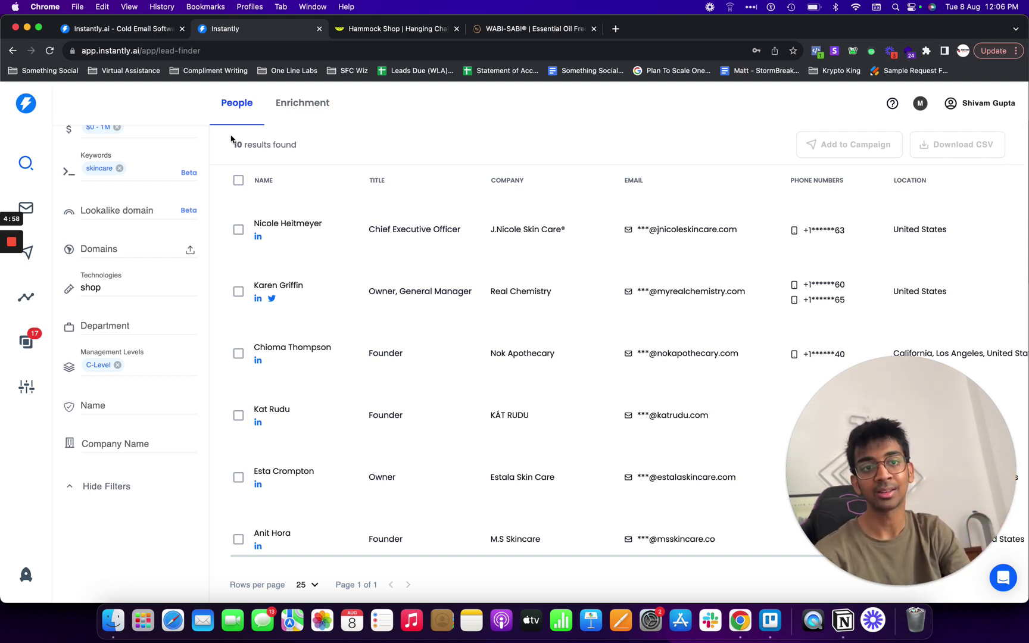
scroll(136, 343, up, 3)
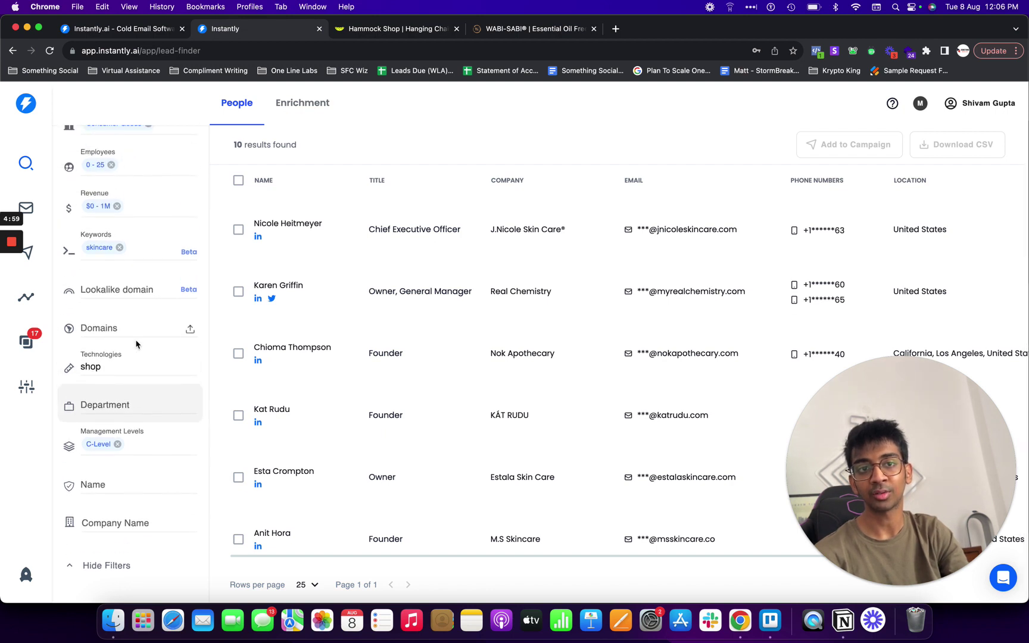
scroll(136, 344, up, 4)
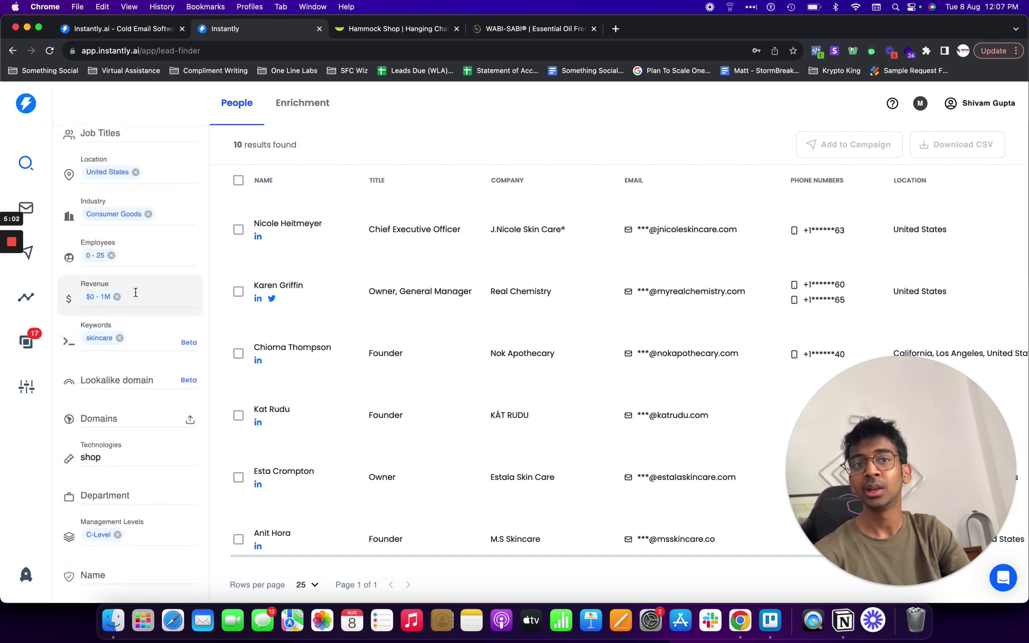
scroll(145, 250, up, 1)
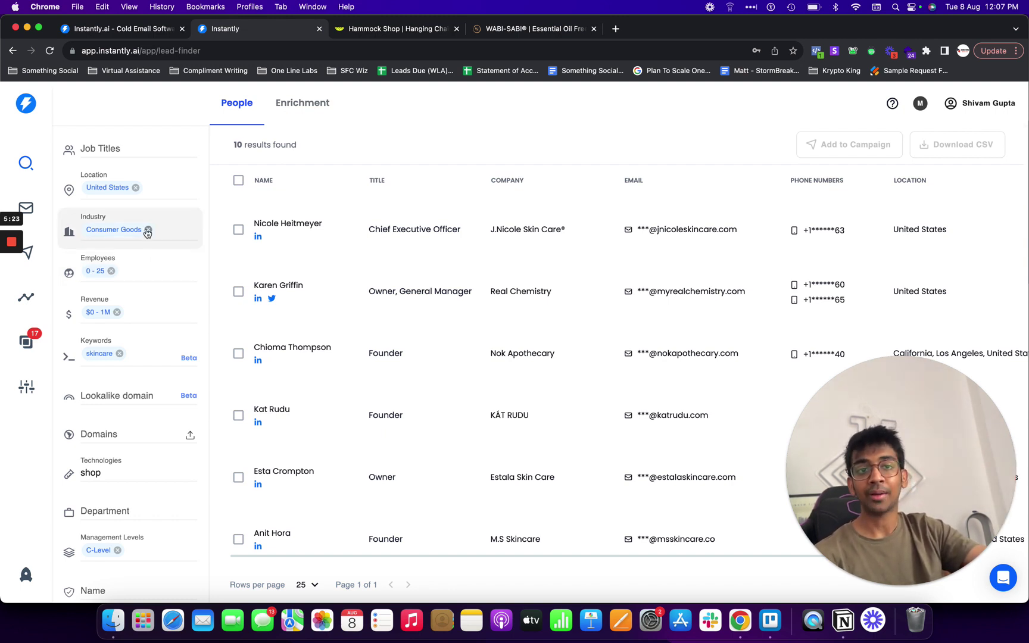
Remove the Consumer Goods industry filter and expand the Financial Services group in the industry list
click(148, 229)
click(147, 233)
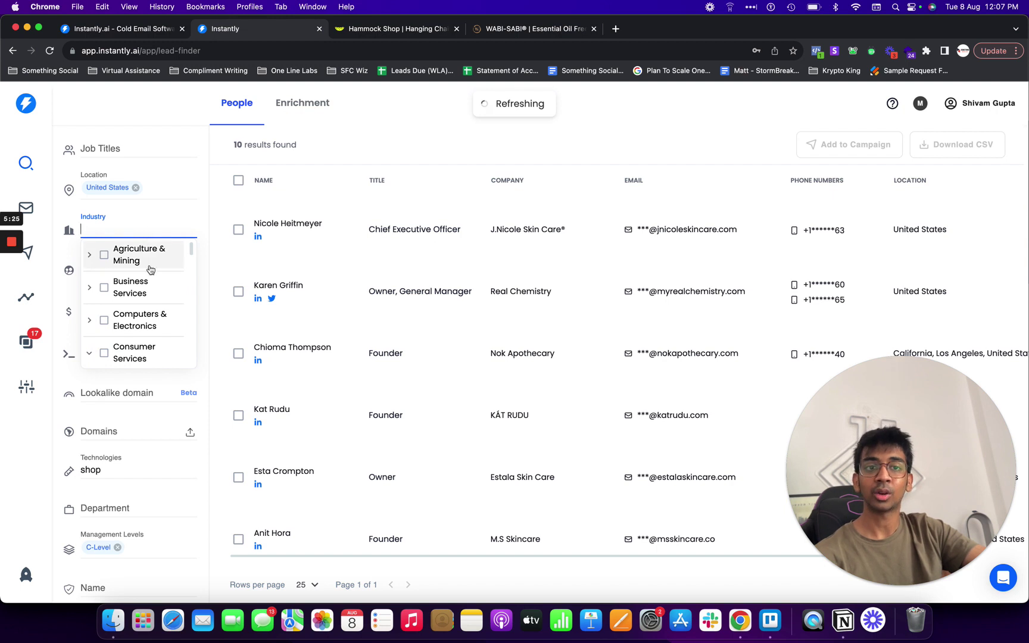
scroll(146, 285, down, 4)
scroll(144, 318, down, 2)
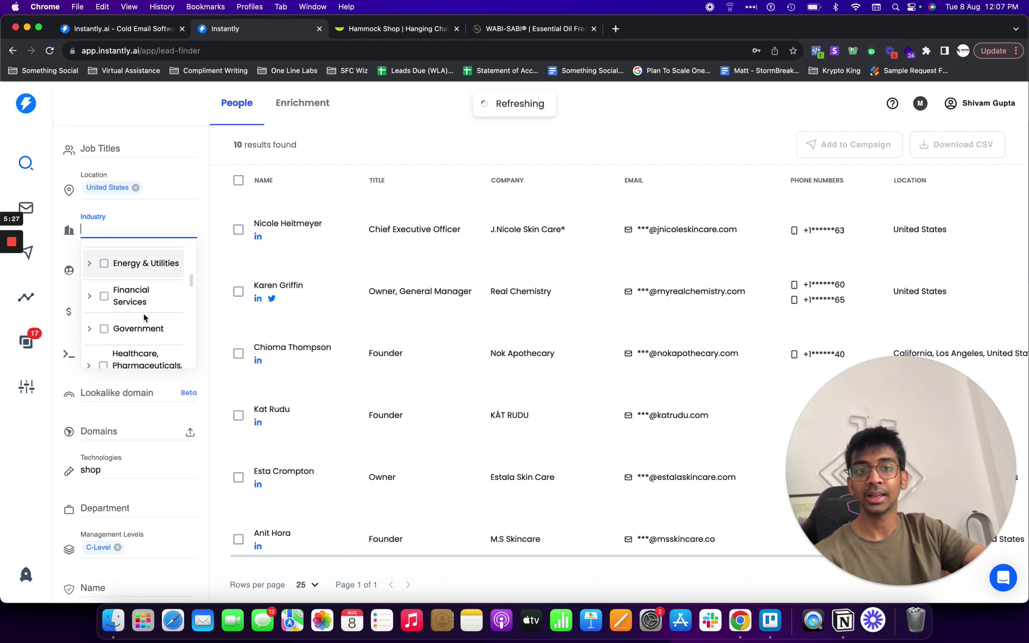
click(137, 302)
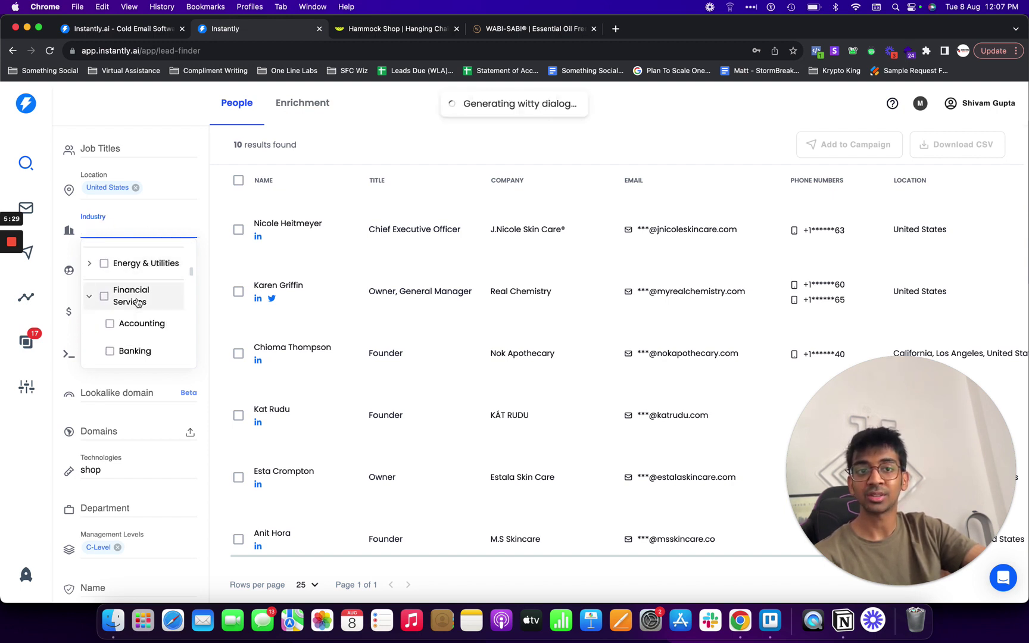
scroll(135, 307, down, 2)
scroll(135, 313, up, 1)
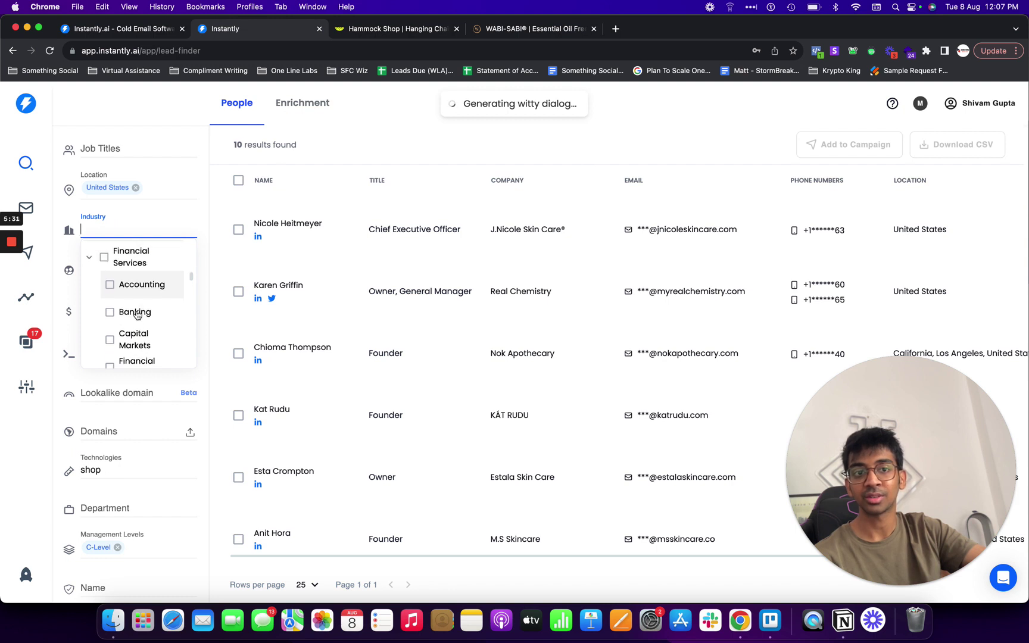
Toggle Accounting off the industry filter so the search returns 102 results
click(111, 288)
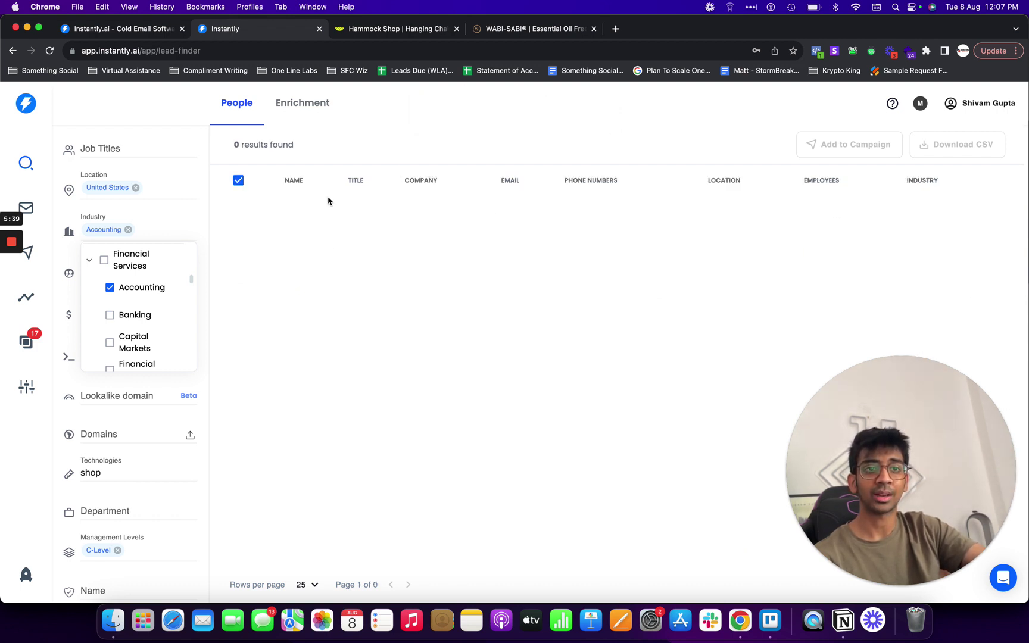
click(110, 288)
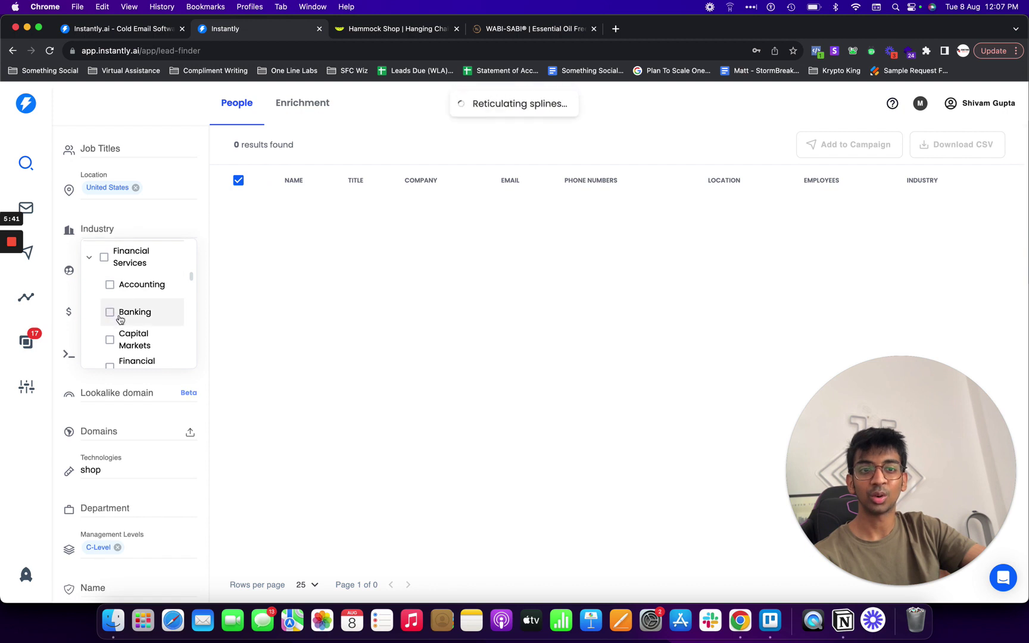
scroll(119, 320, down, 3)
click(253, 278)
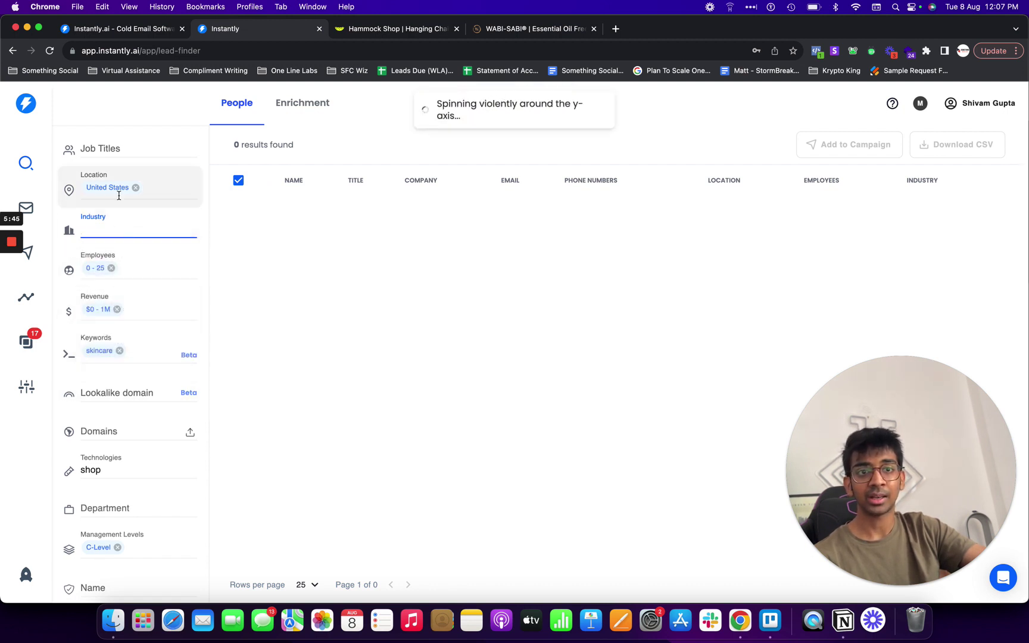
scroll(118, 190, down, 1)
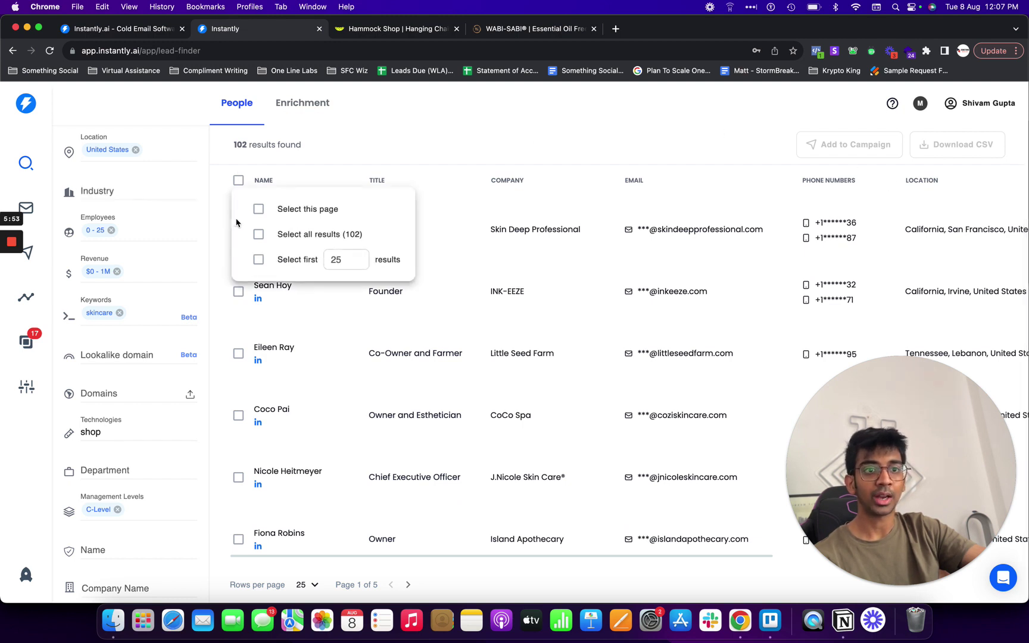
Change the 'Select first' count from 25 to 5 and apply it to select the top five leads
click(238, 181)
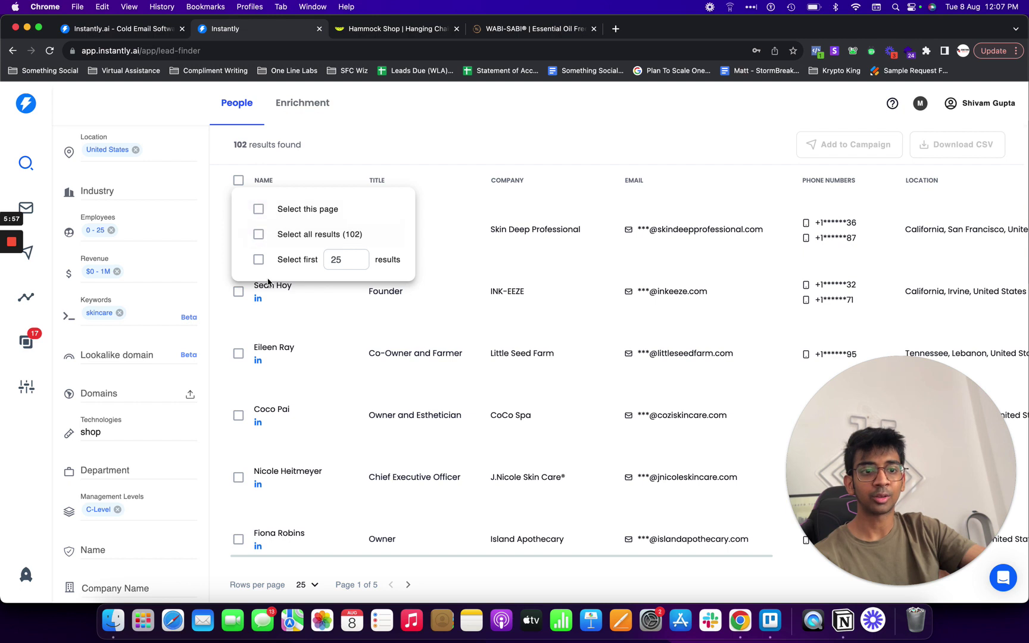
mouse_move(239, 181)
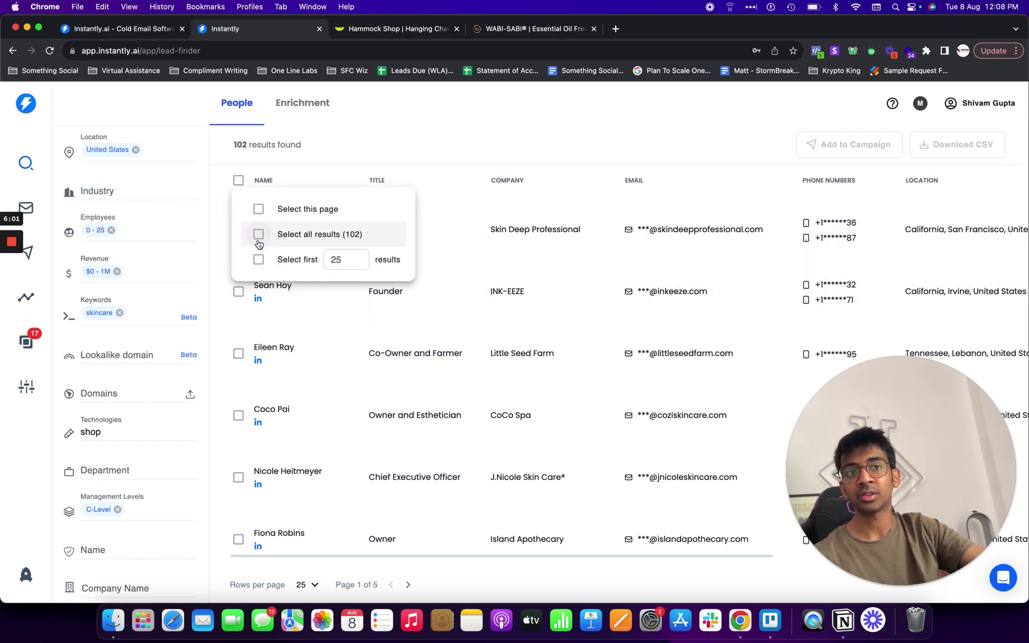
double_click(354, 258)
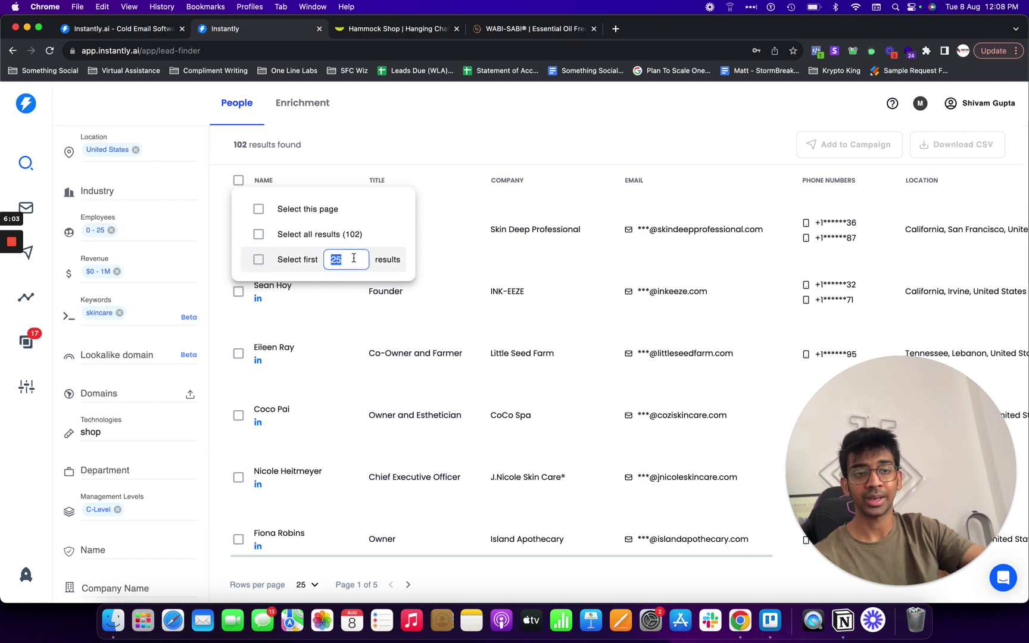
key(BackSpace)
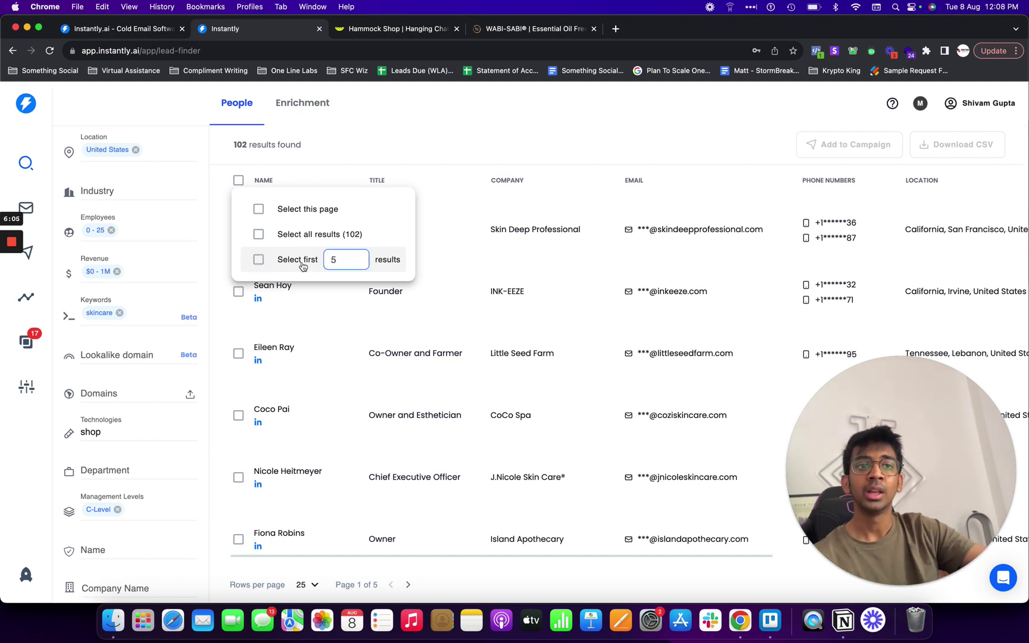
click(258, 260)
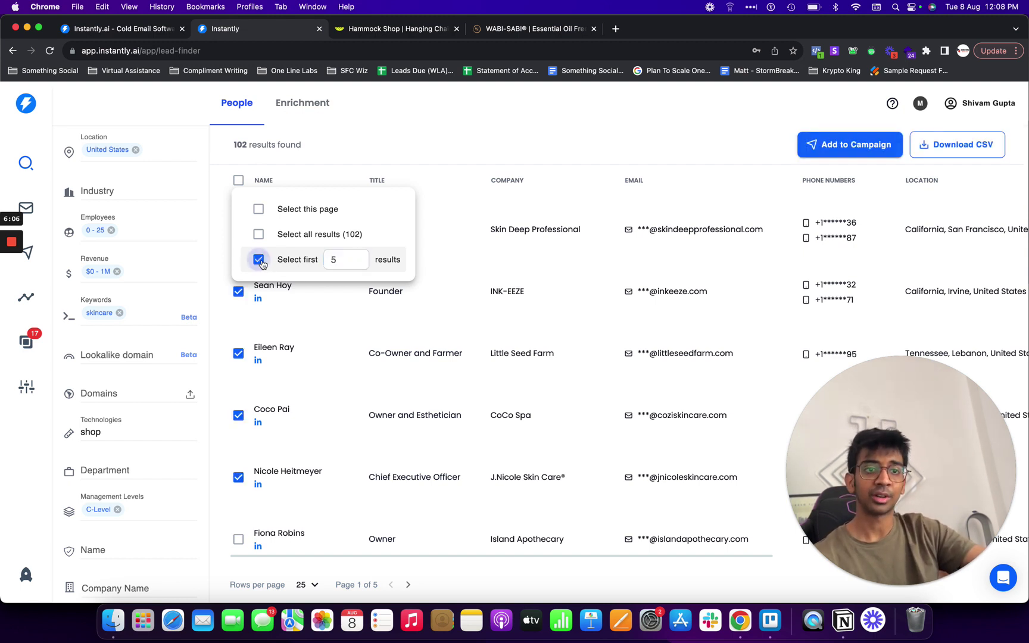
Add the five selected leads to a newly created campaign named 'Skincare Test'
click(839, 149)
click(493, 335)
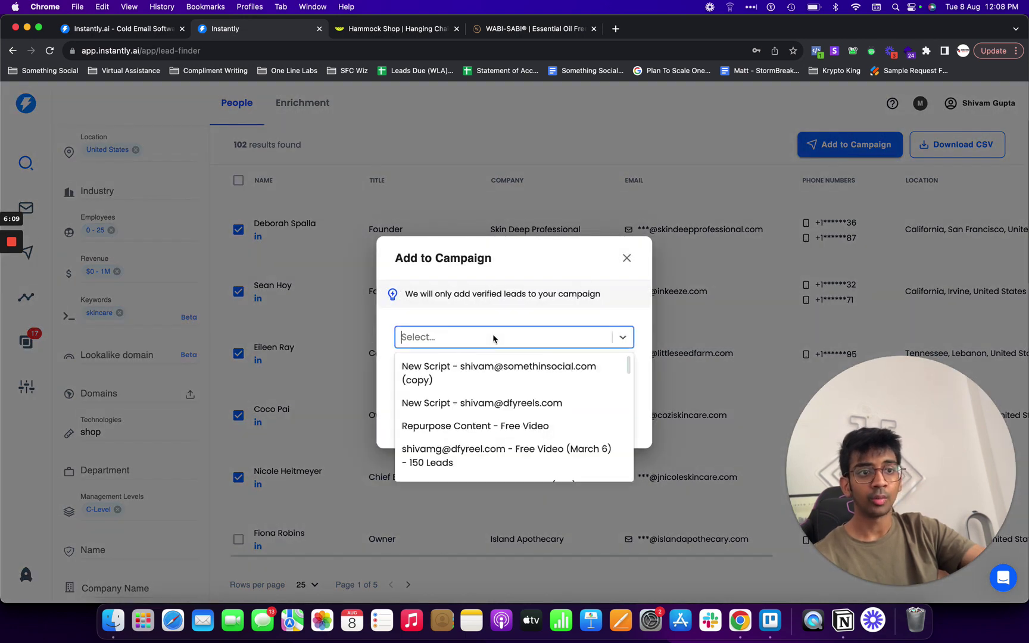
scroll(496, 411, down, 3)
scroll(497, 387, up, 3)
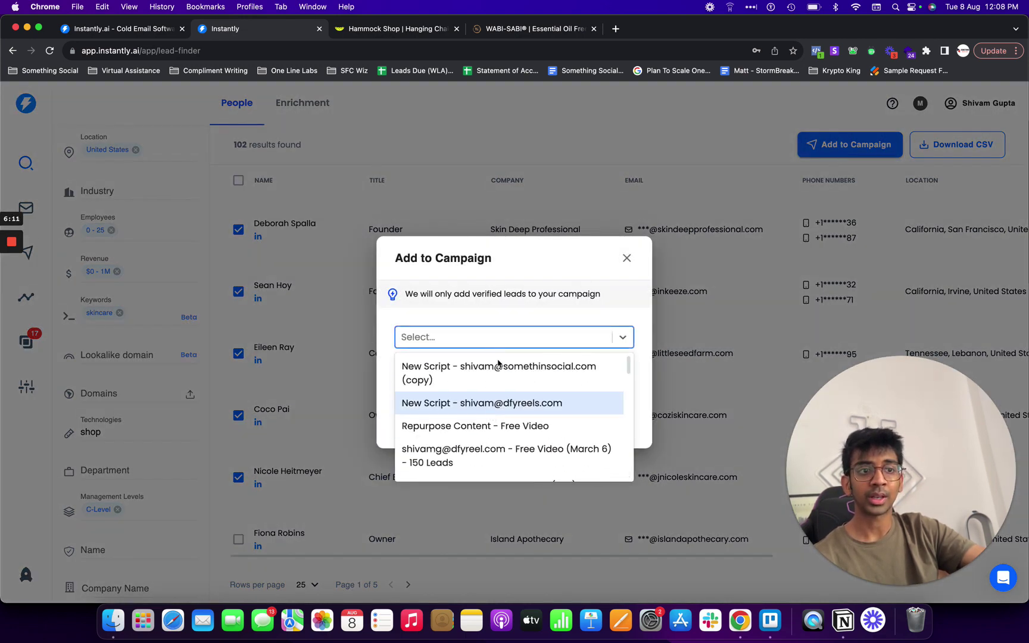
click(512, 309)
click(434, 345)
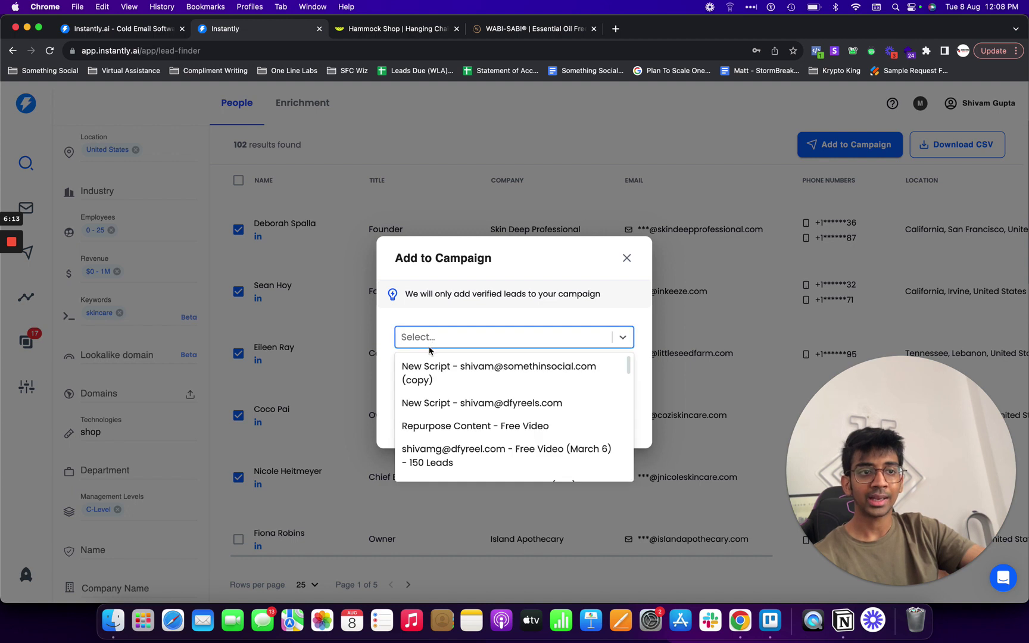
text(Sk)
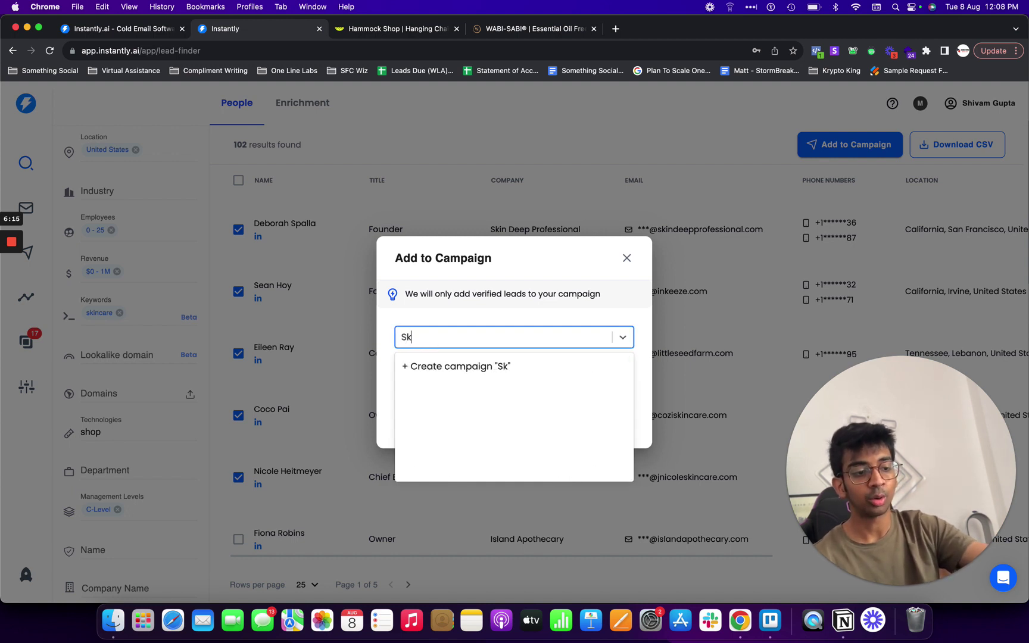
text(inxare)
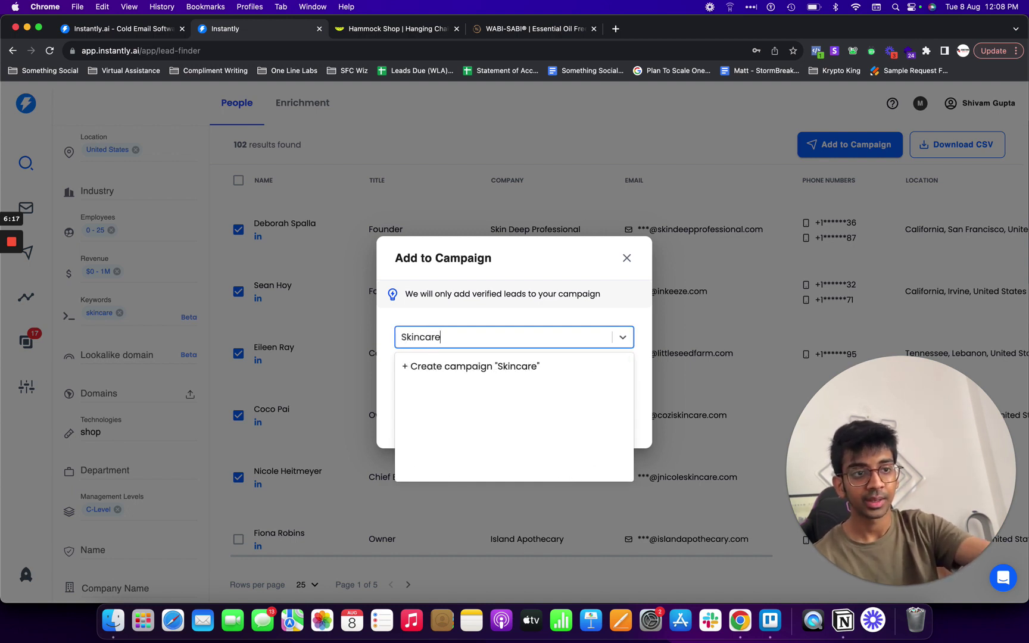
text( Test)
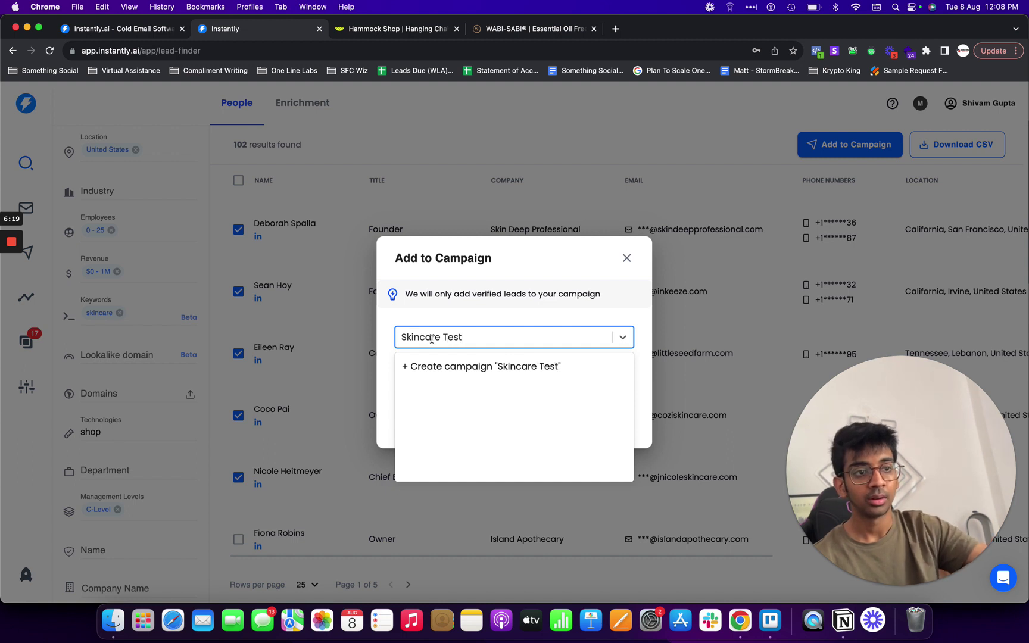
click(439, 364)
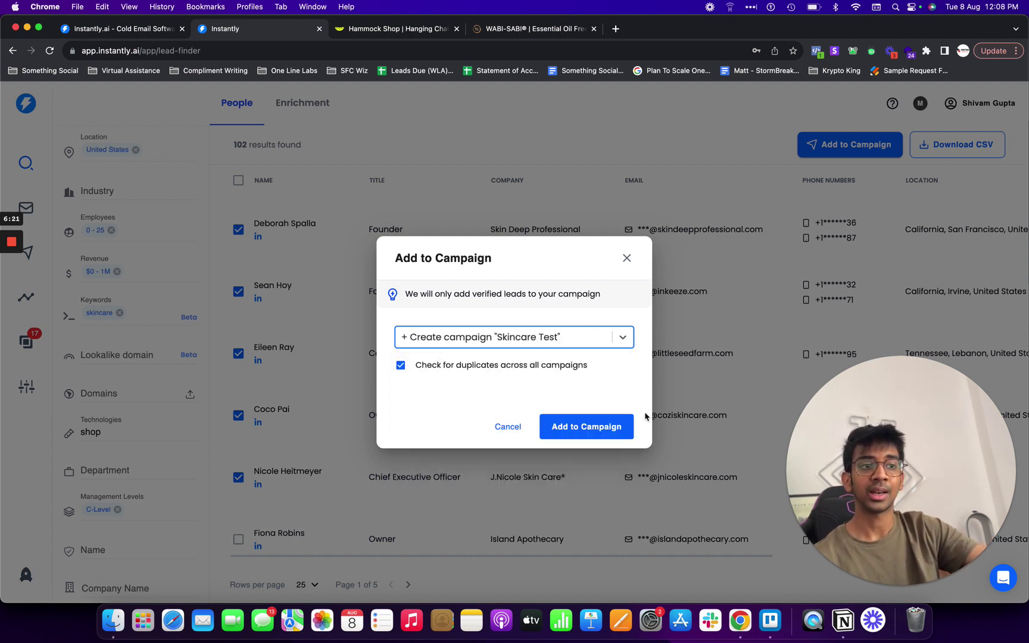
click(588, 427)
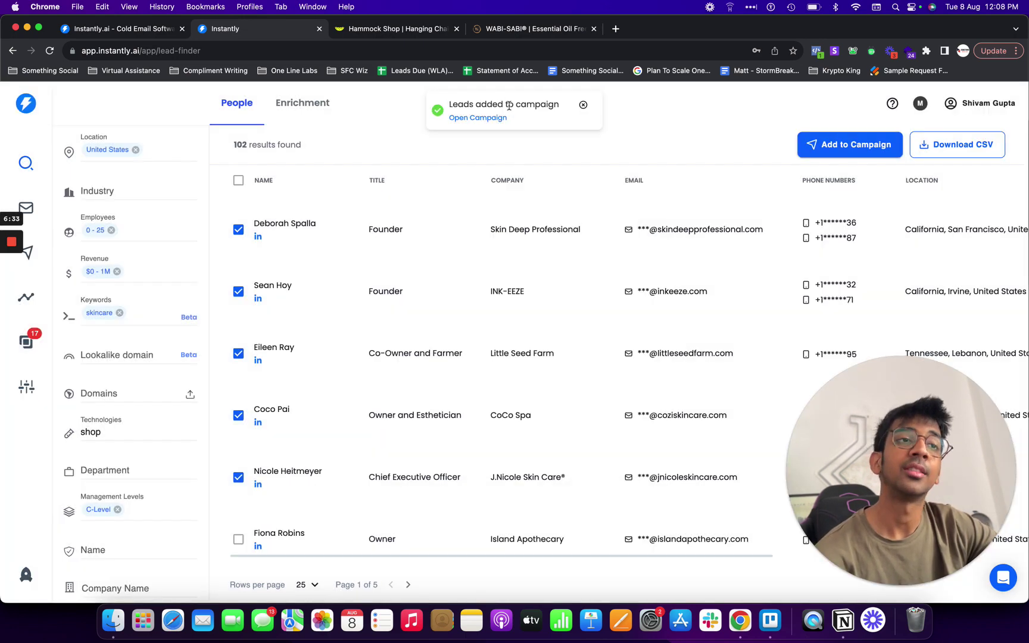
Open the Skincare Test campaign's Leads tab and scroll through its five queued leads
click(477, 122)
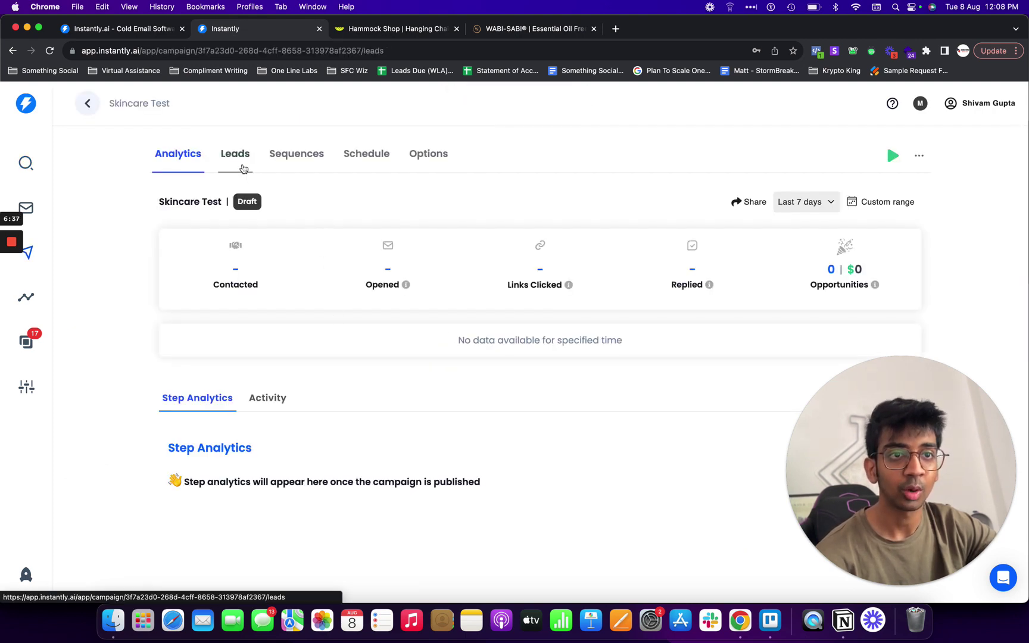
click(242, 167)
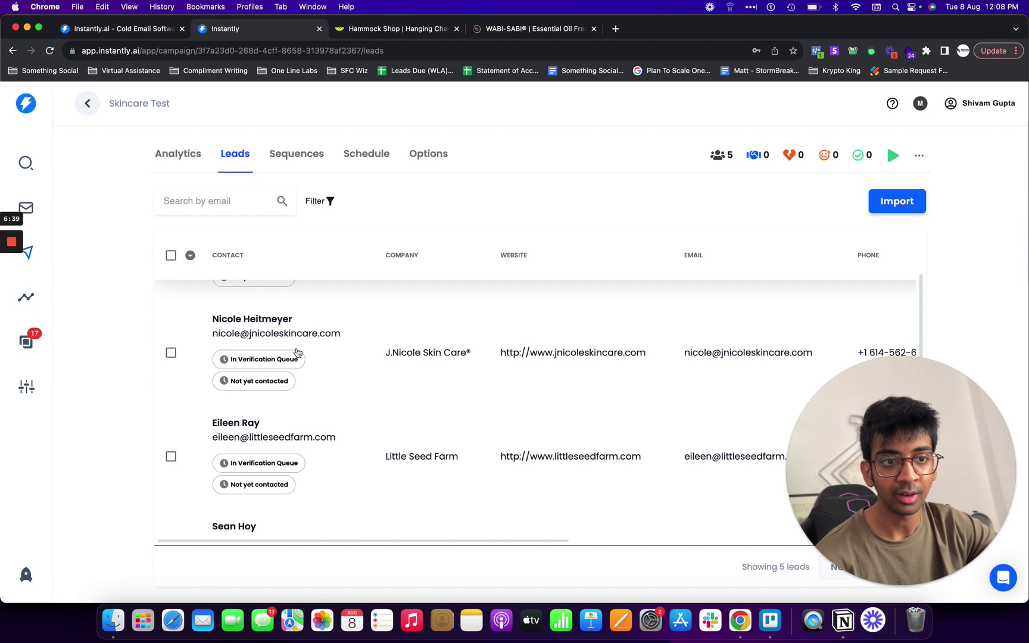
scroll(297, 352, down, 3)
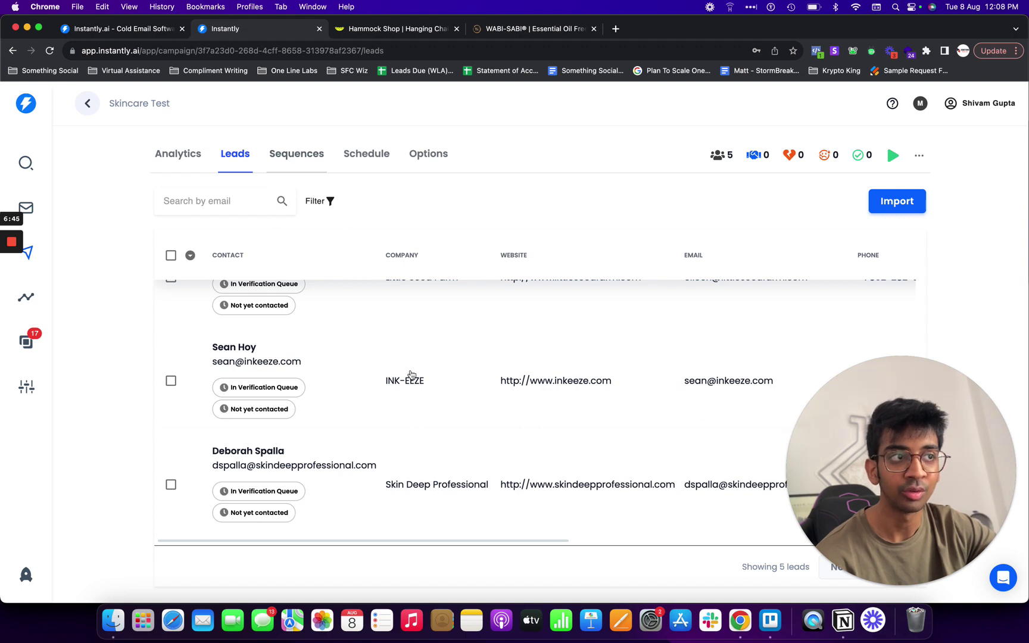
scroll(411, 374, up, 3)
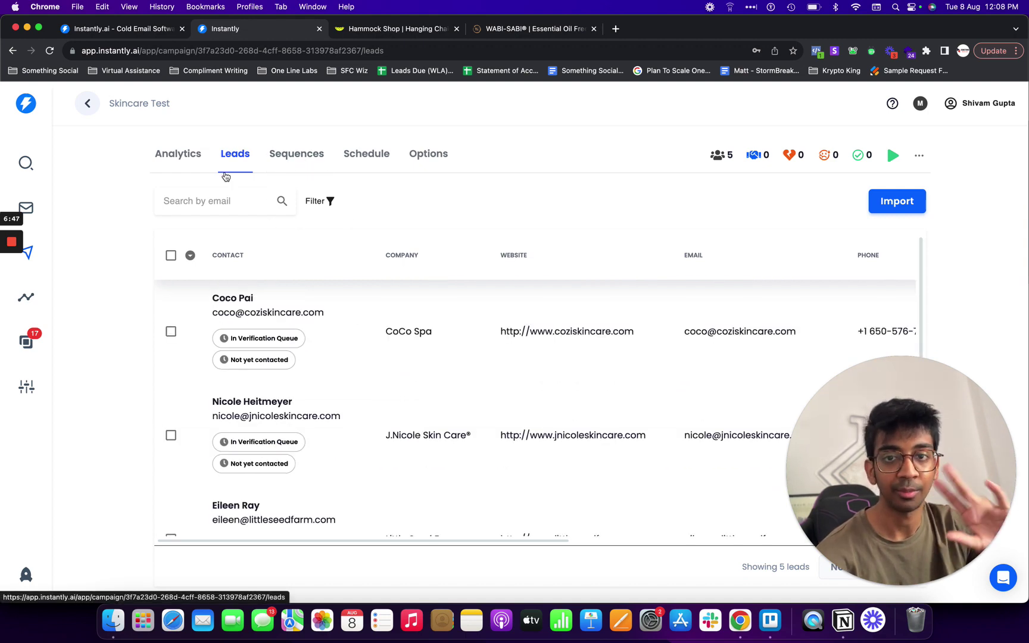
Insert the EcomEmail Marketing Agency 'Email 1' template into Step 1 of the campaign sequence
click(285, 157)
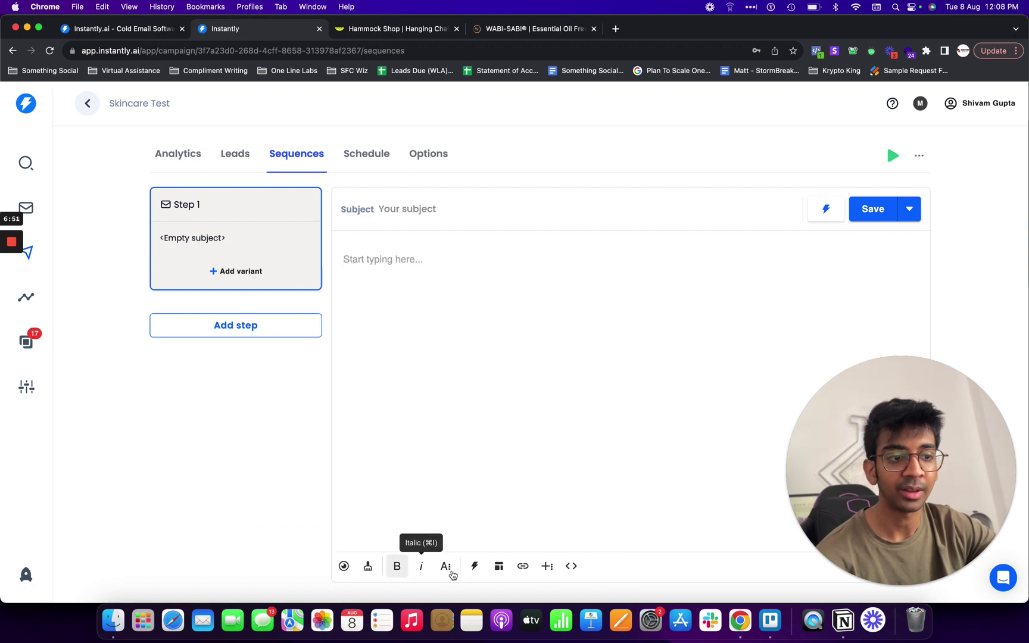
click(498, 565)
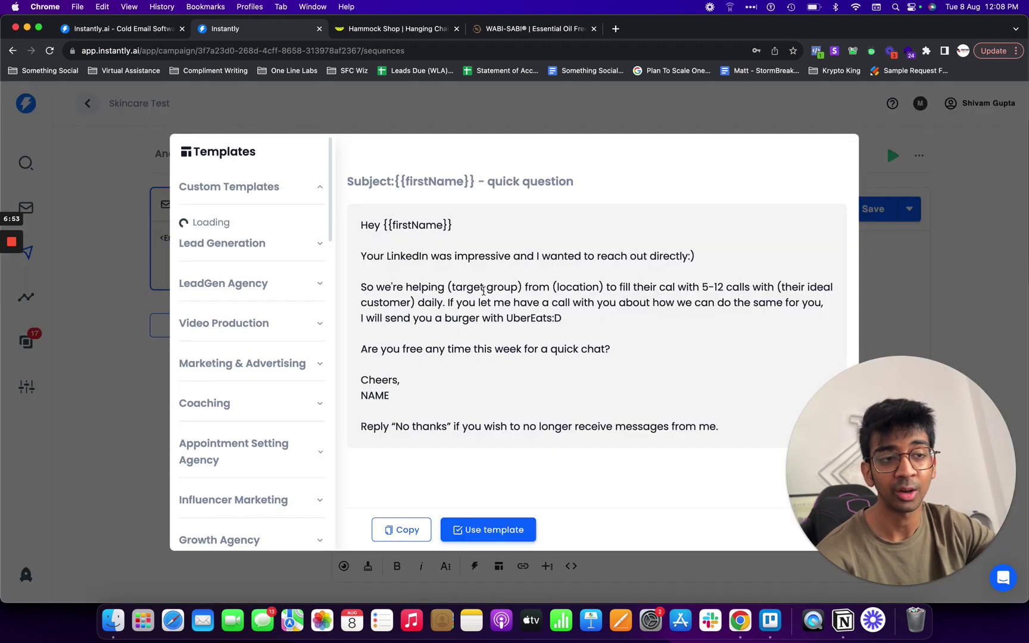
scroll(259, 395, down, 10)
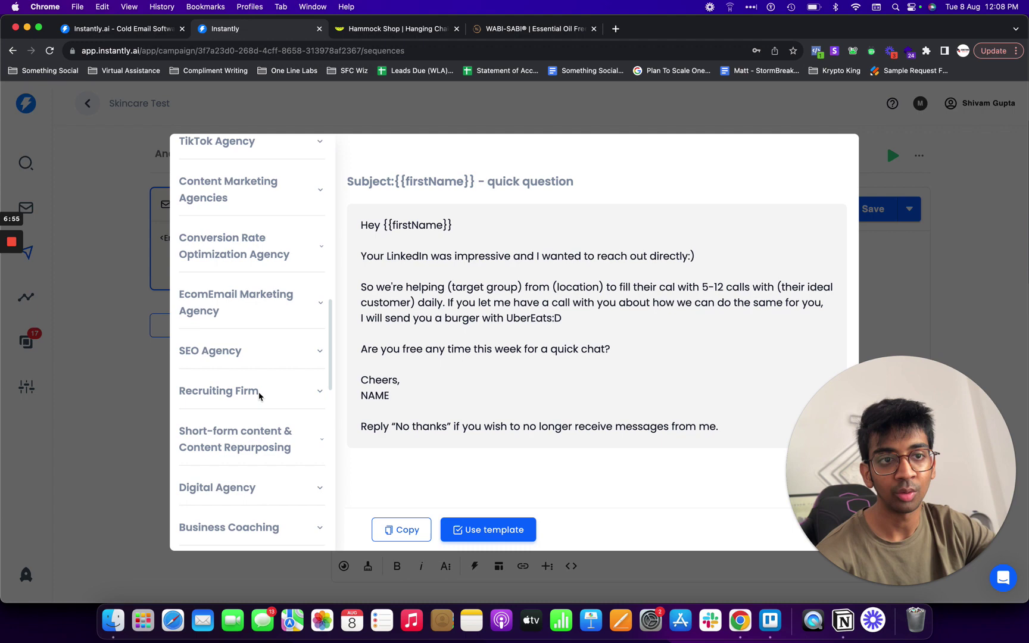
scroll(259, 395, down, 2)
click(268, 246)
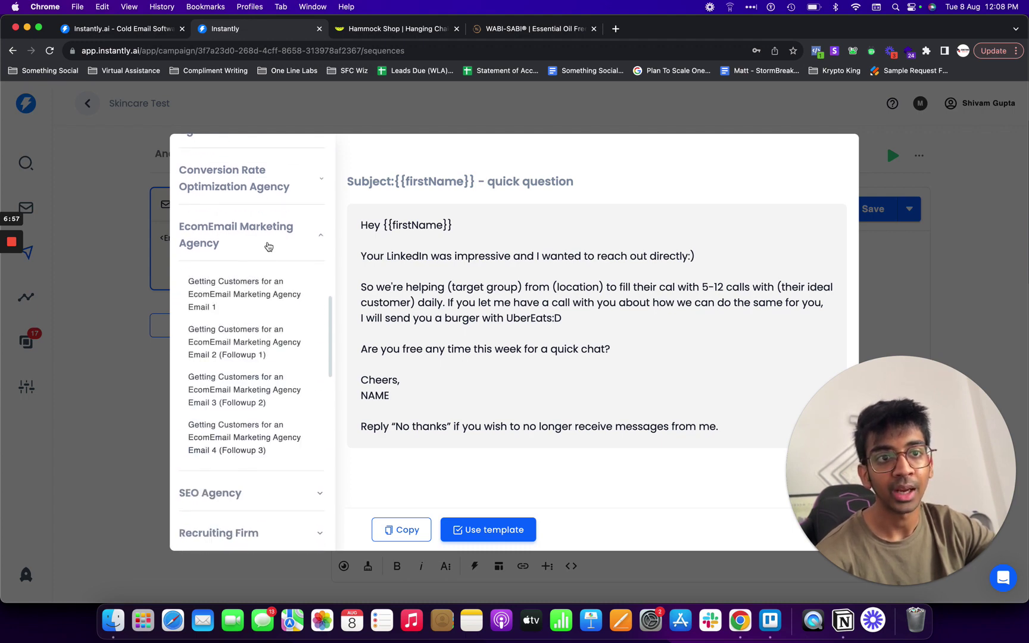
click(258, 296)
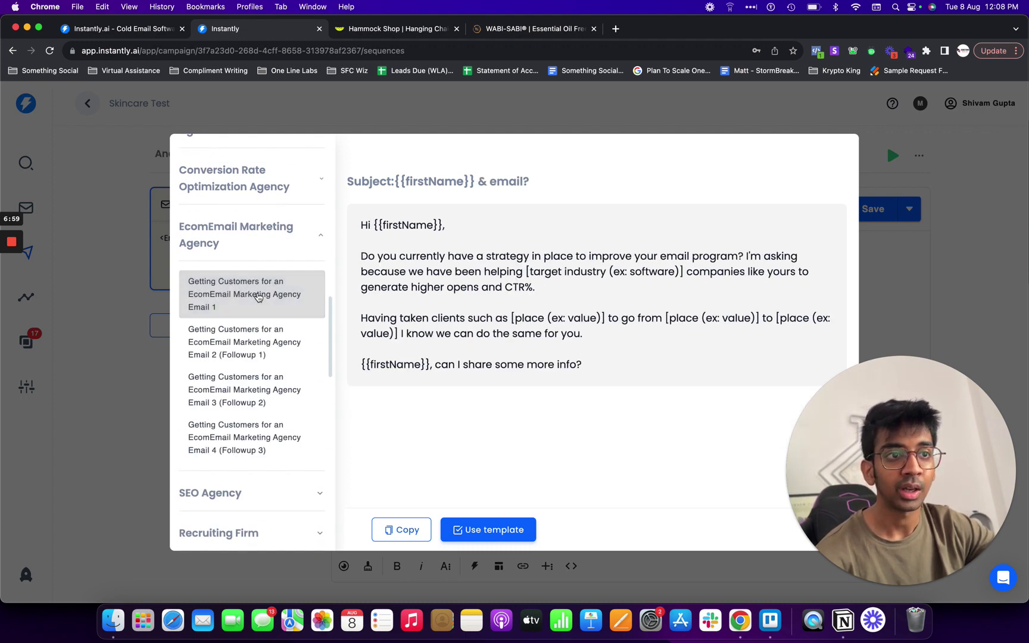
click(479, 529)
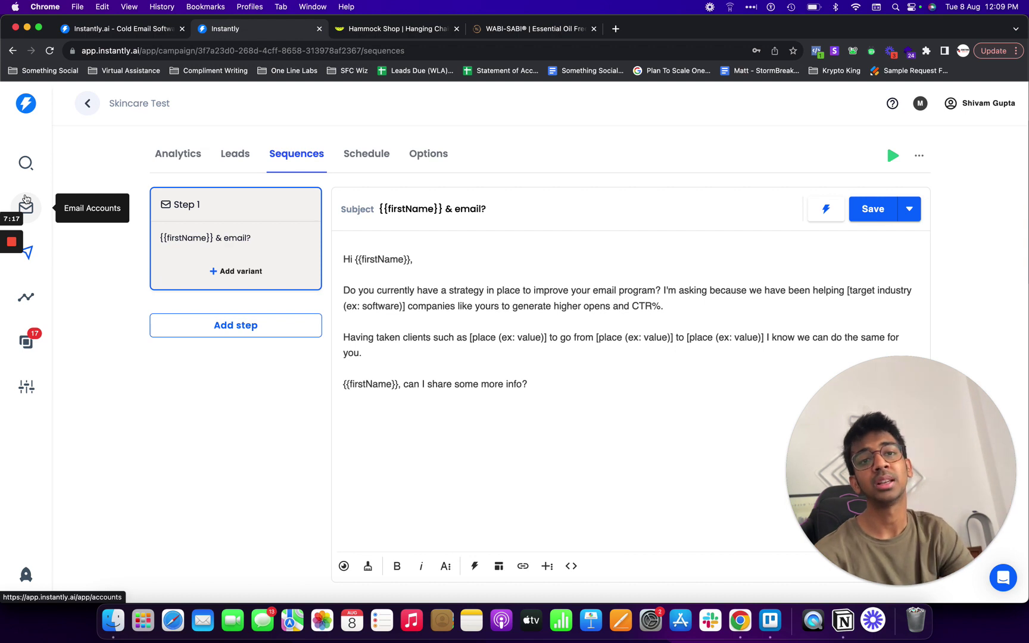
Switch to the Email Accounts page showing connected senders and their warmup health
click(27, 205)
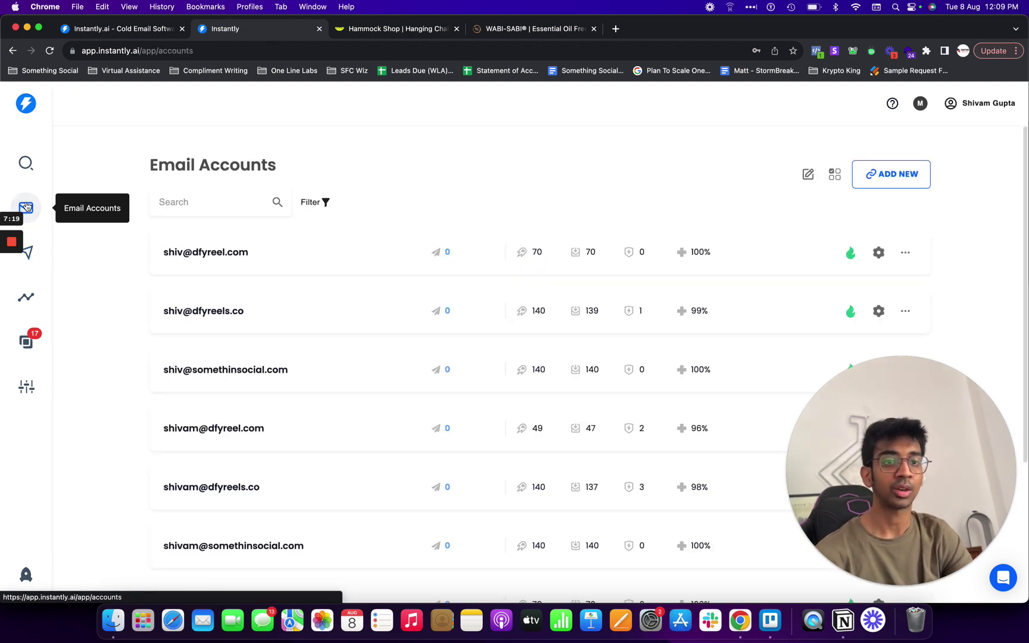